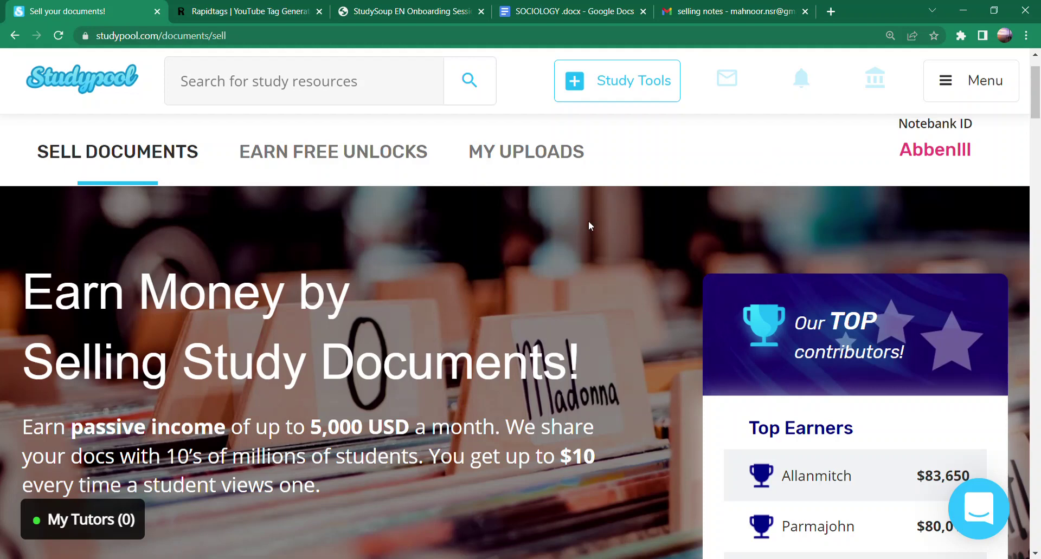
Step: Review the document-selling page, including what to upload, recent upload statuses, the Maximize earnings dos and don'ts, and the content examples
scroll(544, 280, "down", 8)
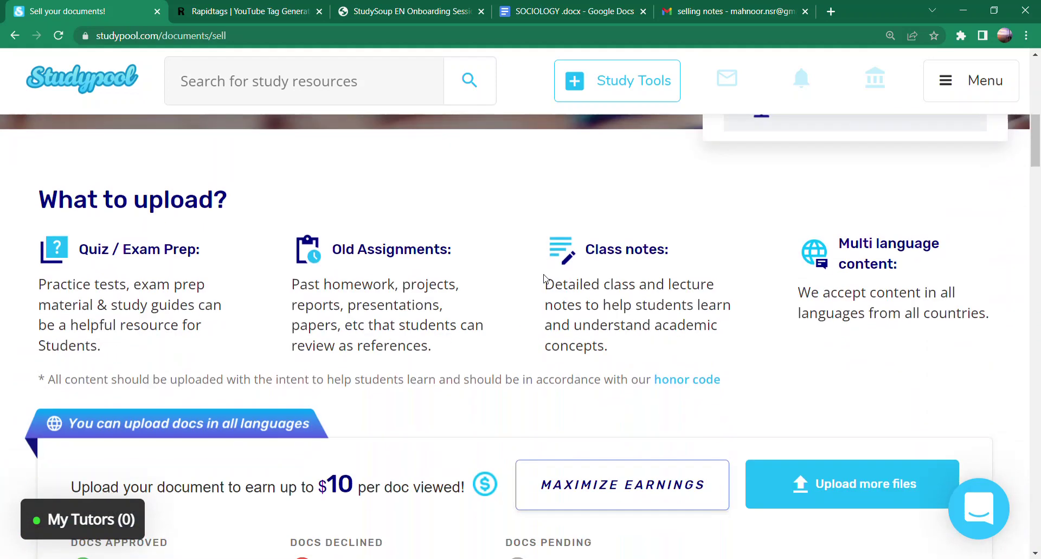
scroll(544, 280, "down", 6)
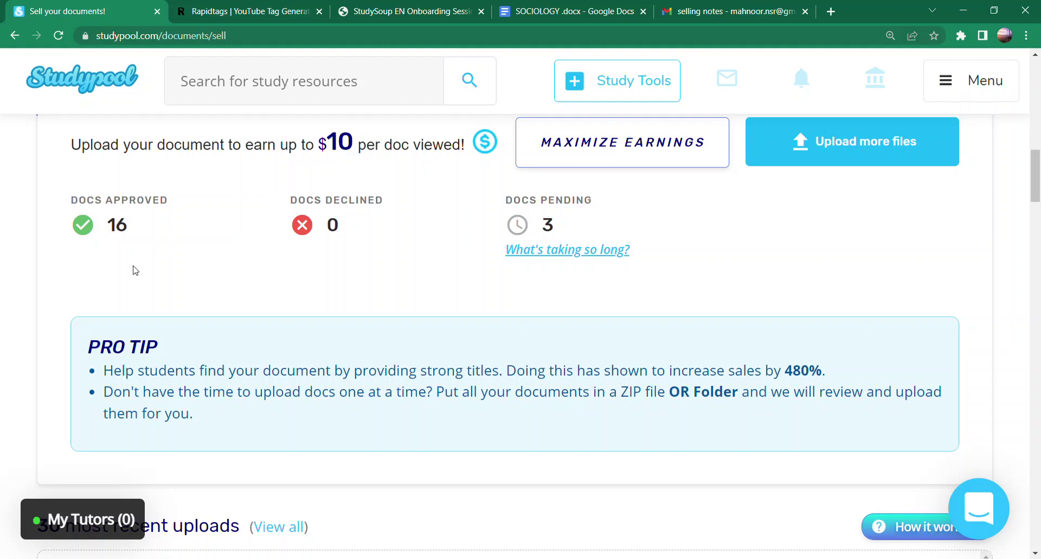
scroll(135, 271, "down", 6)
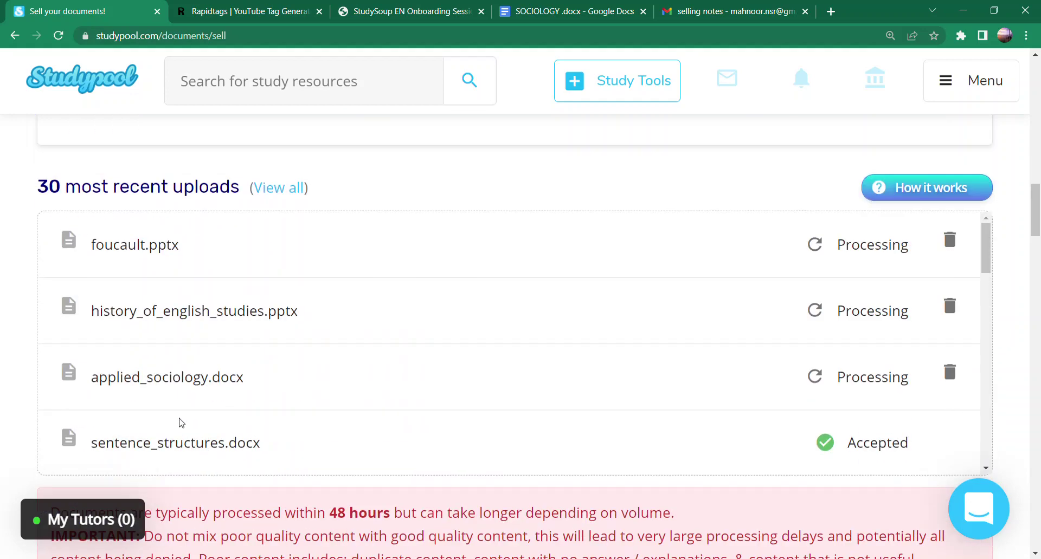
scroll(185, 423, "down", 15)
scroll(579, 432, "down", 12)
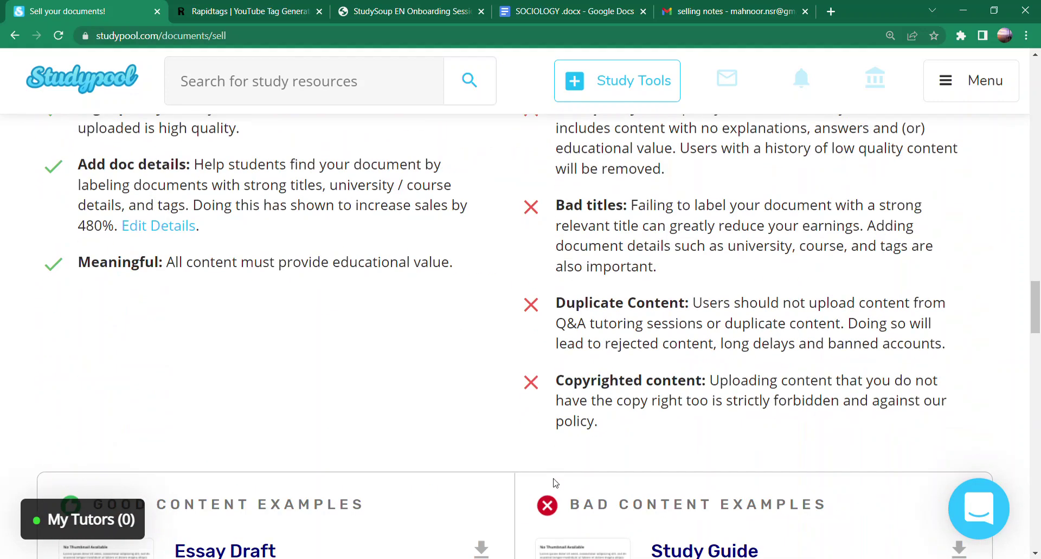
scroll(553, 483, "up", 2)
scroll(553, 483, "up", 1)
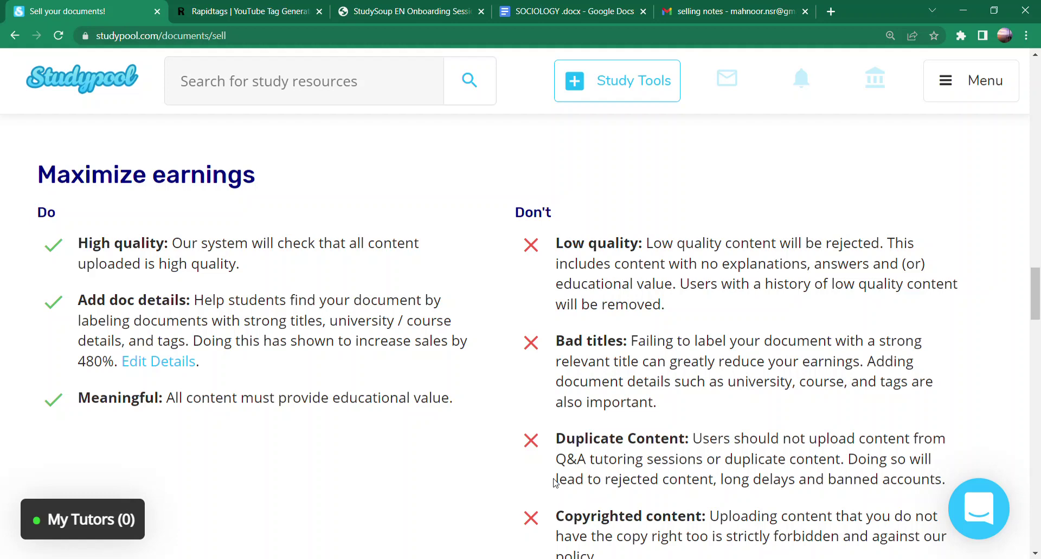
scroll(554, 482, "down", 15)
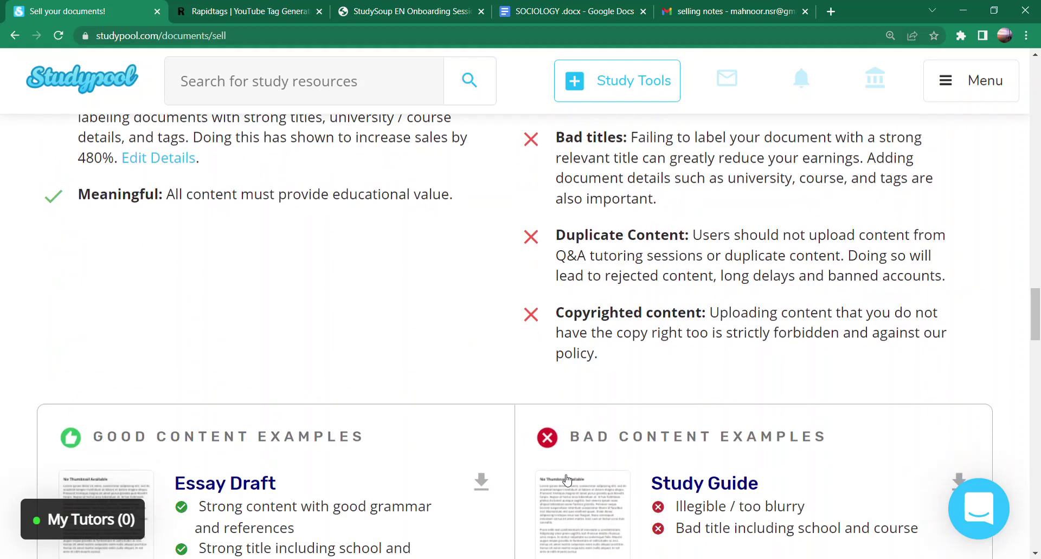
scroll(566, 480, "up", 2)
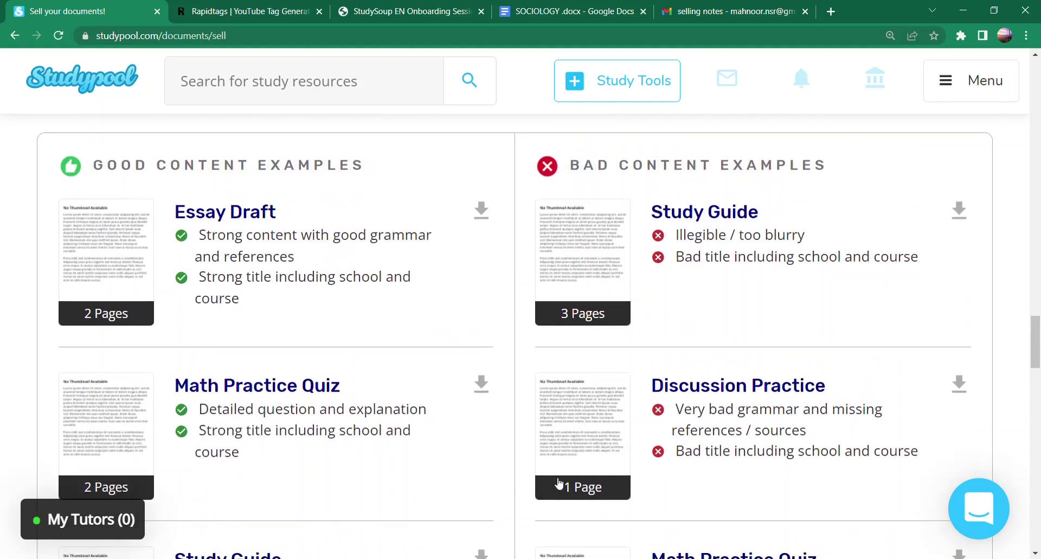
scroll(558, 485, "down", 1)
scroll(554, 481, "up", 1)
scroll(559, 484, "up", 8)
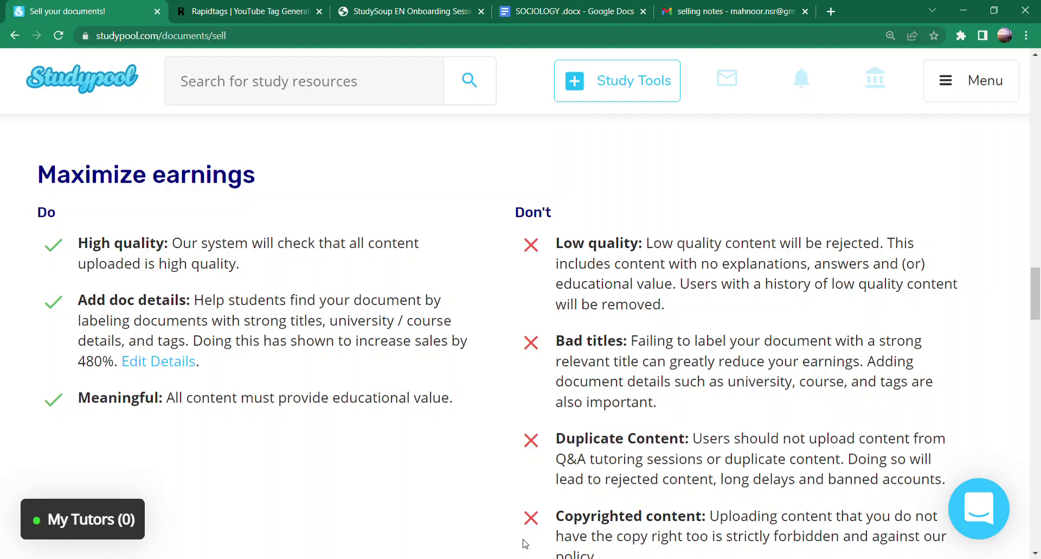
Step: Open My Uploads and look through the uploaded documents for entries missing a school, course and tags
scroll(525, 544, "up", 12)
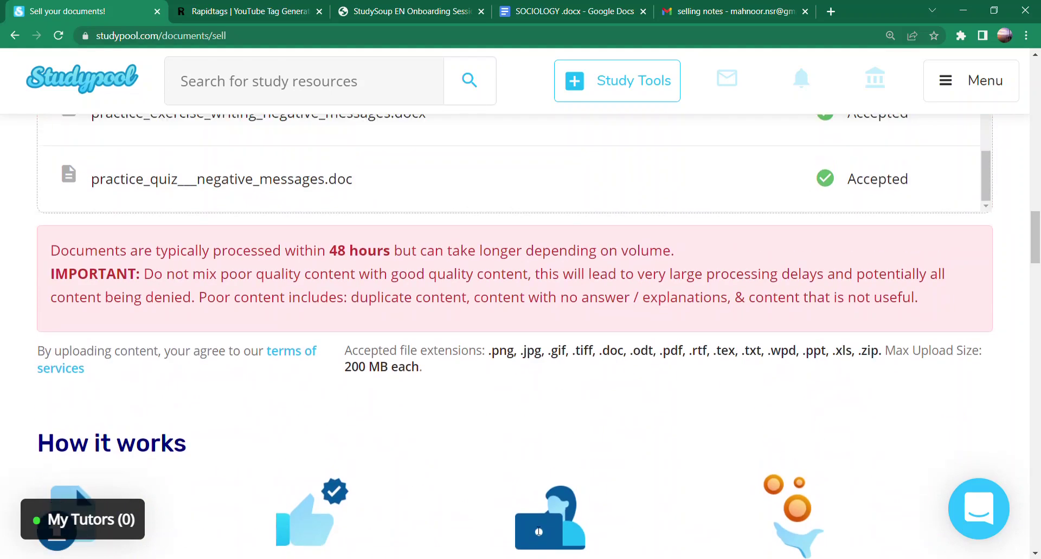
scroll(538, 531, "up", 15)
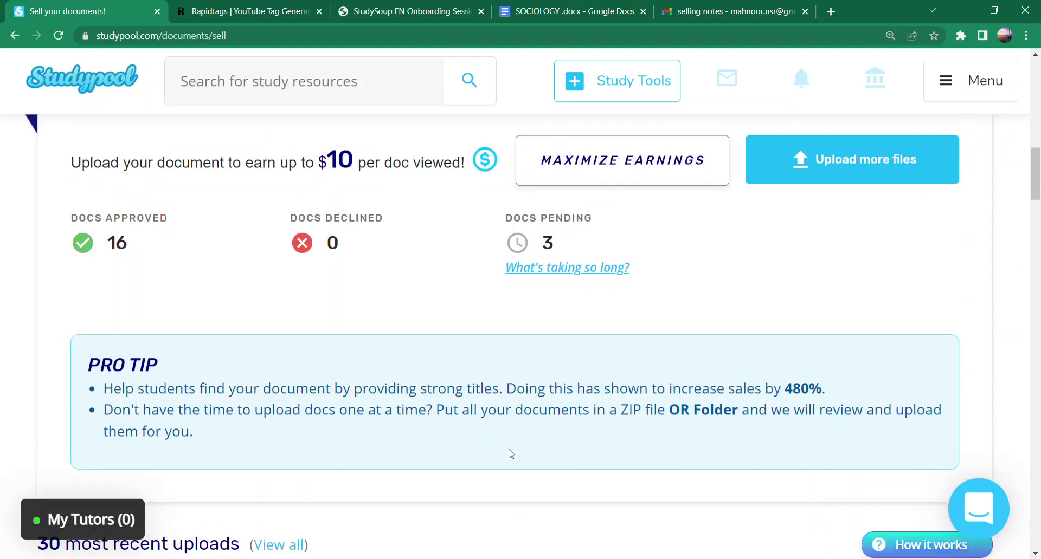
scroll(500, 442, "down", 11)
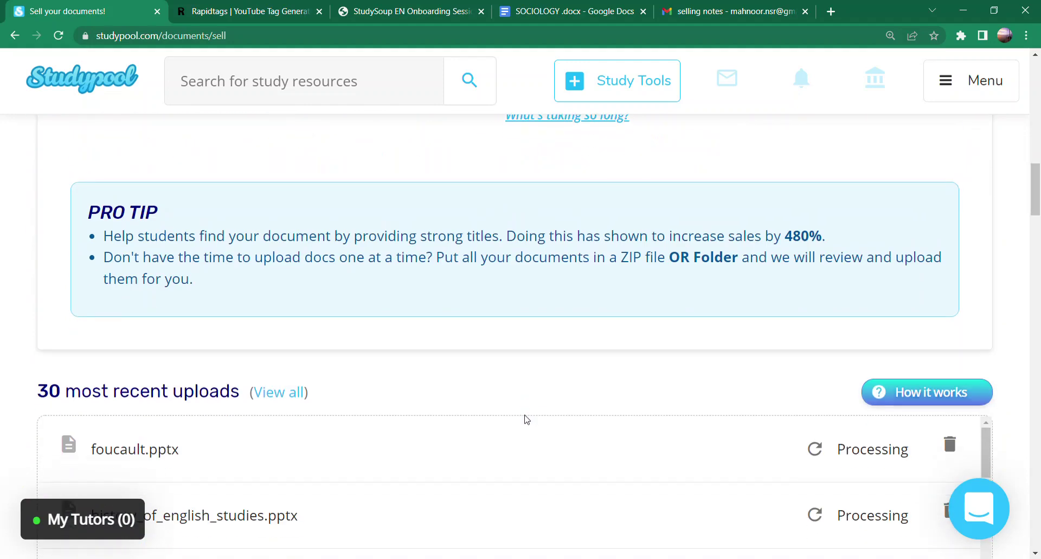
scroll(524, 419, "up", 4)
scroll(525, 419, "up", 10)
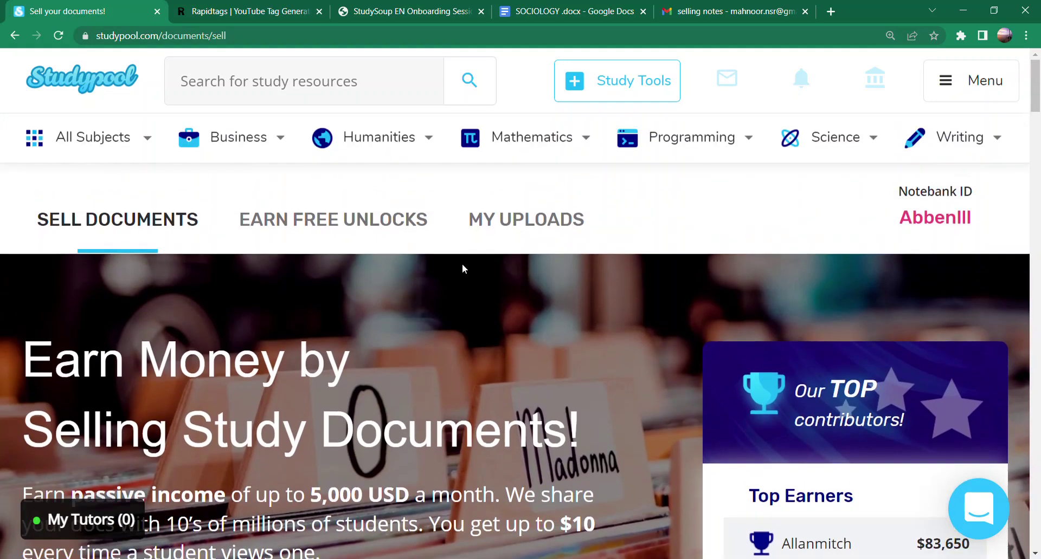
left_click(509, 220)
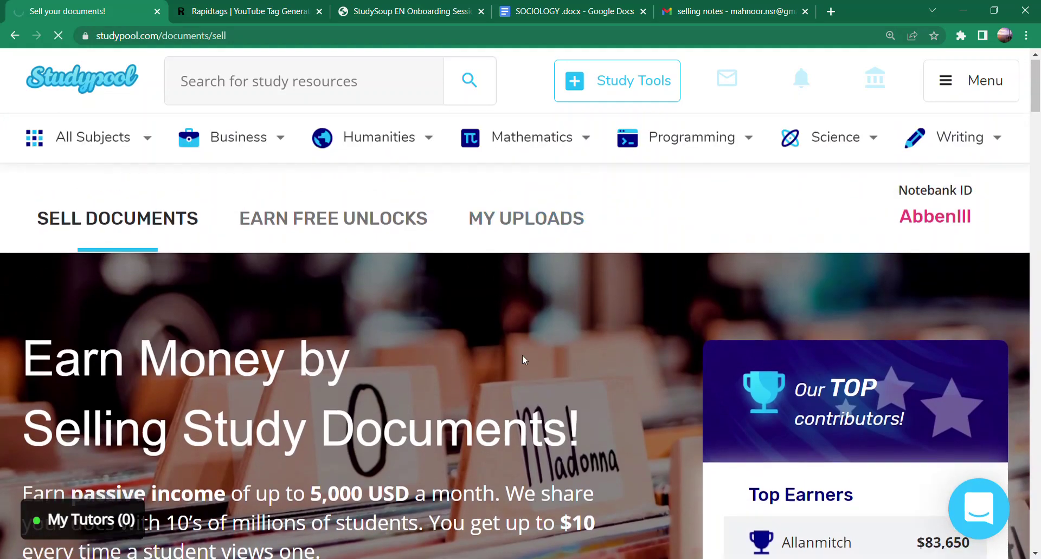
scroll(522, 355, "down", 2)
scroll(528, 362, "down", 4)
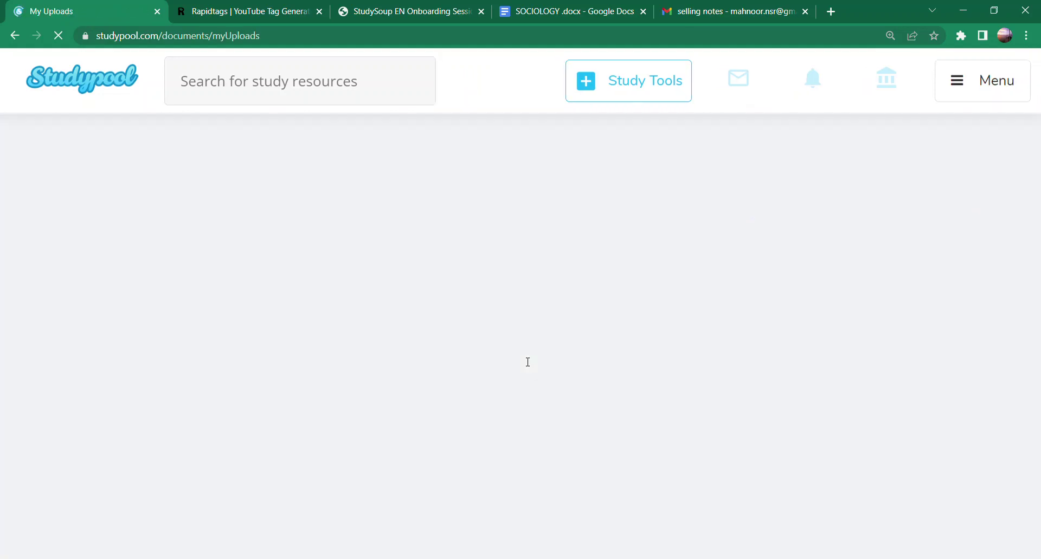
scroll(545, 365, "down", 10)
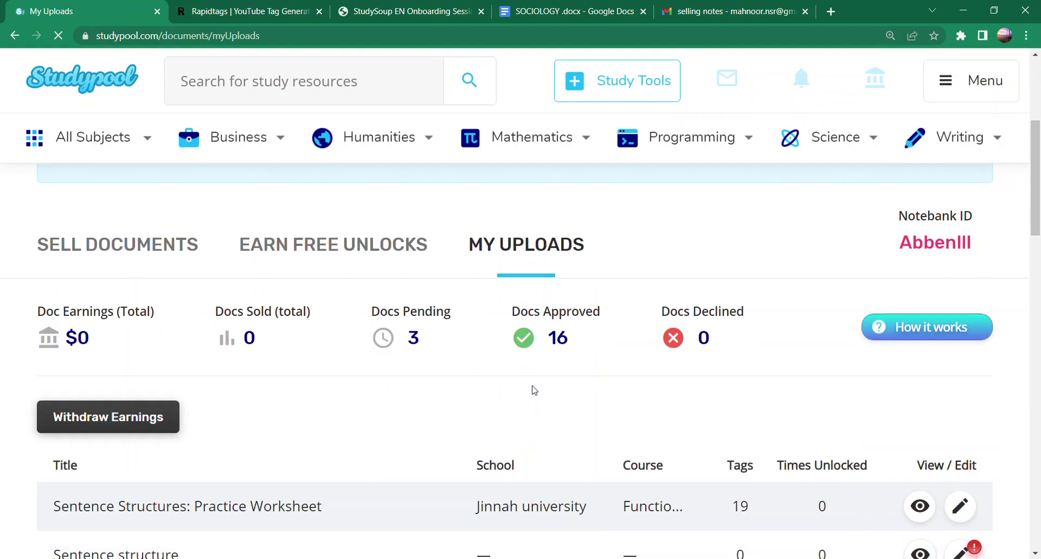
scroll(534, 390, "down", 4)
scroll(532, 390, "up", 3)
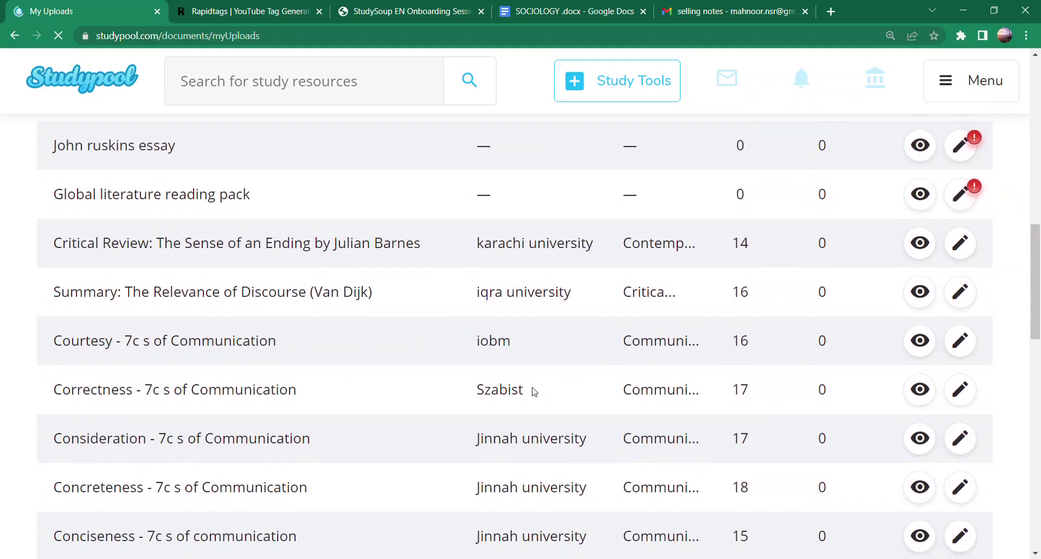
scroll(534, 391, "up", 2)
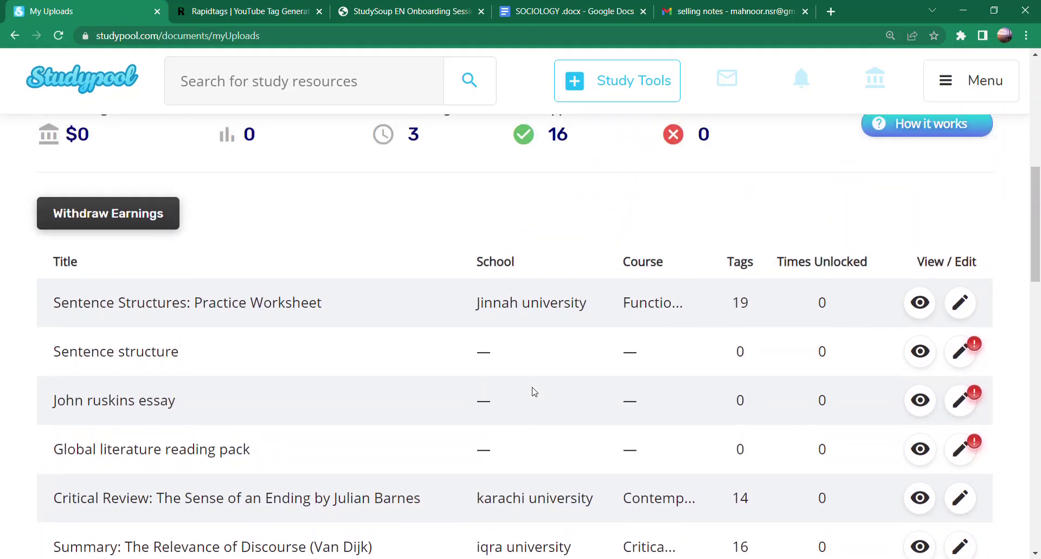
scroll(534, 392, "down", 1)
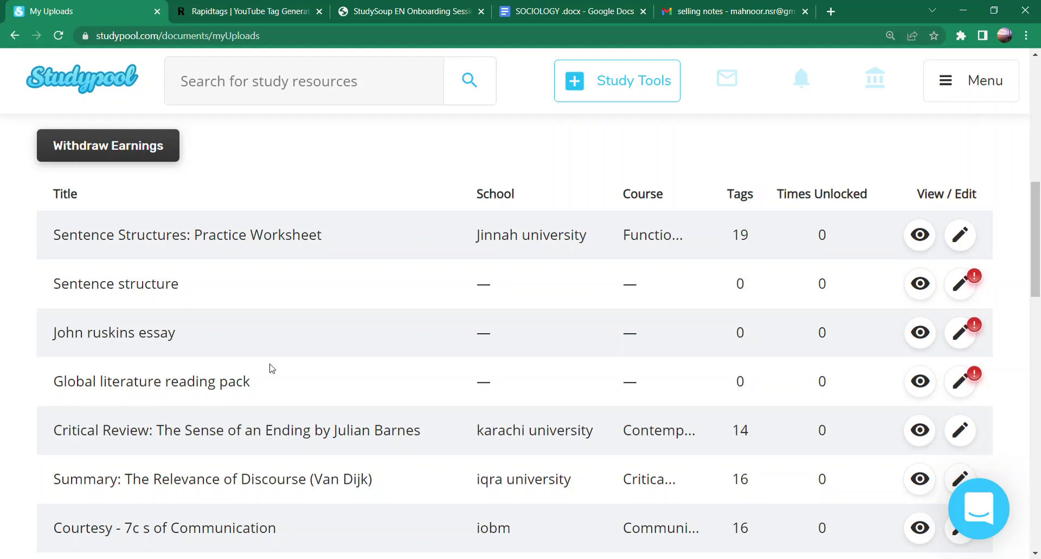
Step: Edit the "Global literature reading pack" document and change its title to "Global Literature: Reading Pack"
left_click(962, 396)
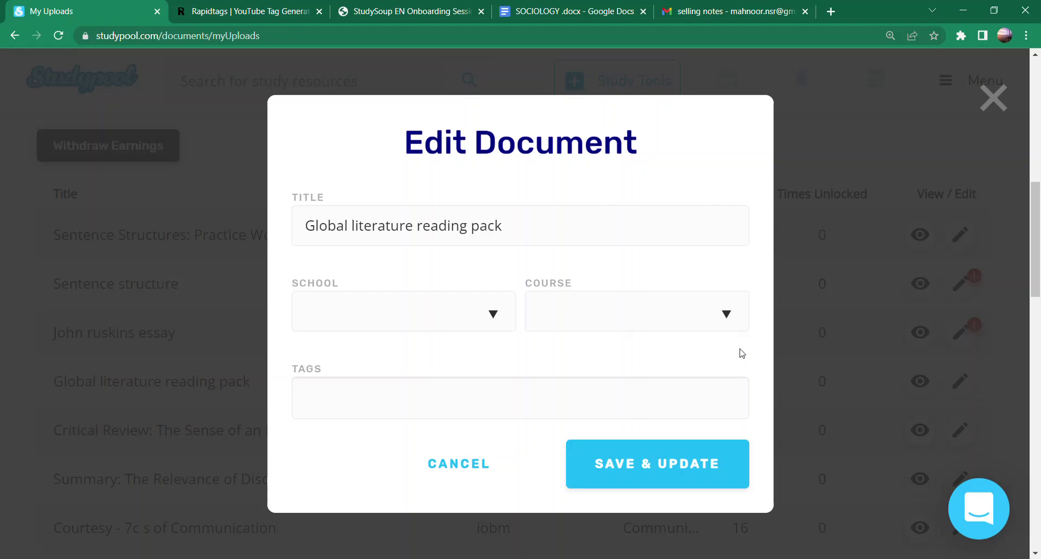
left_click(487, 231)
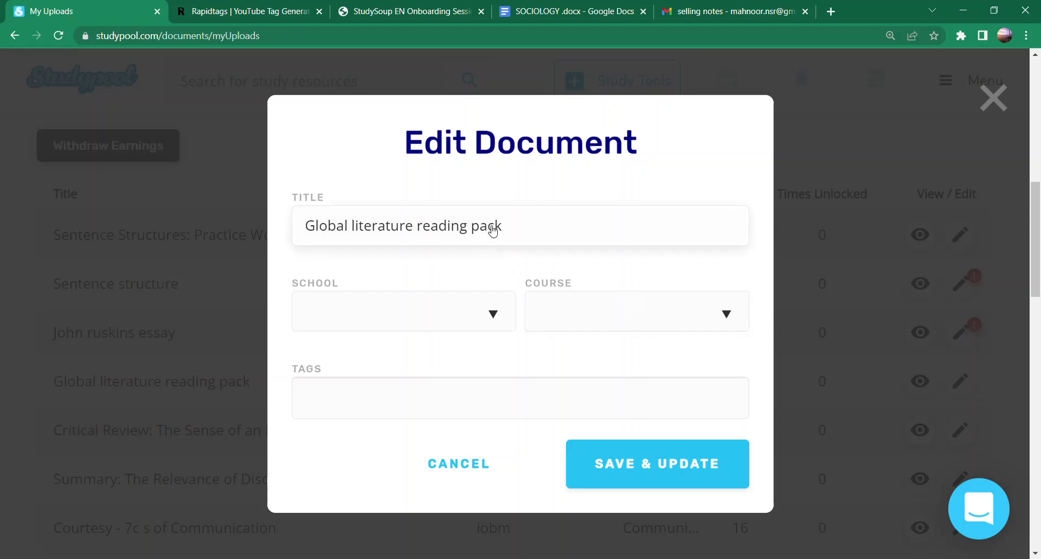
left_click(359, 226)
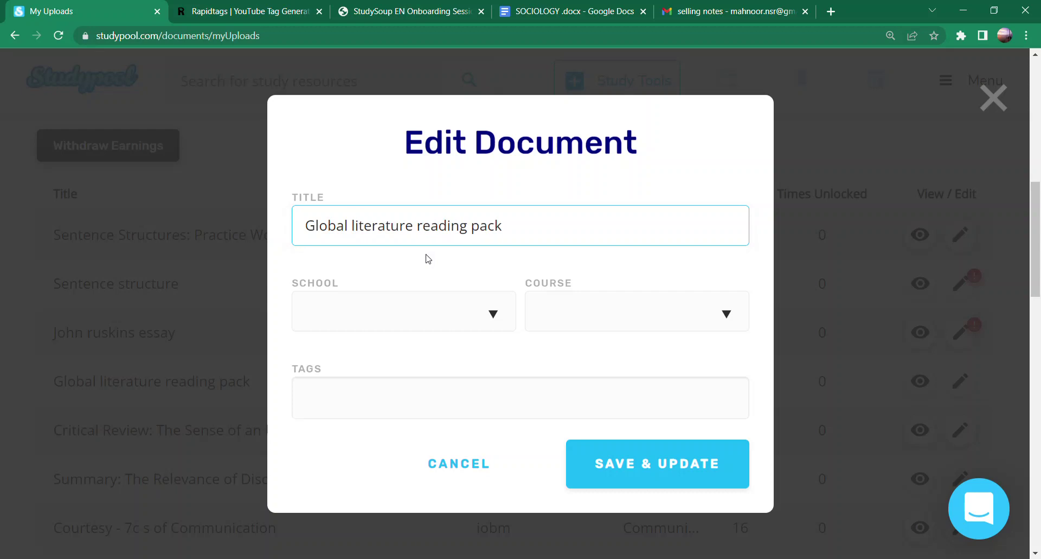
key("BackSpace")
type("L")
key("Right")
key("Right")
key("Right")
key("Right")
key("Right")
key("Right")
key("Right")
key("Right")
key("Right")
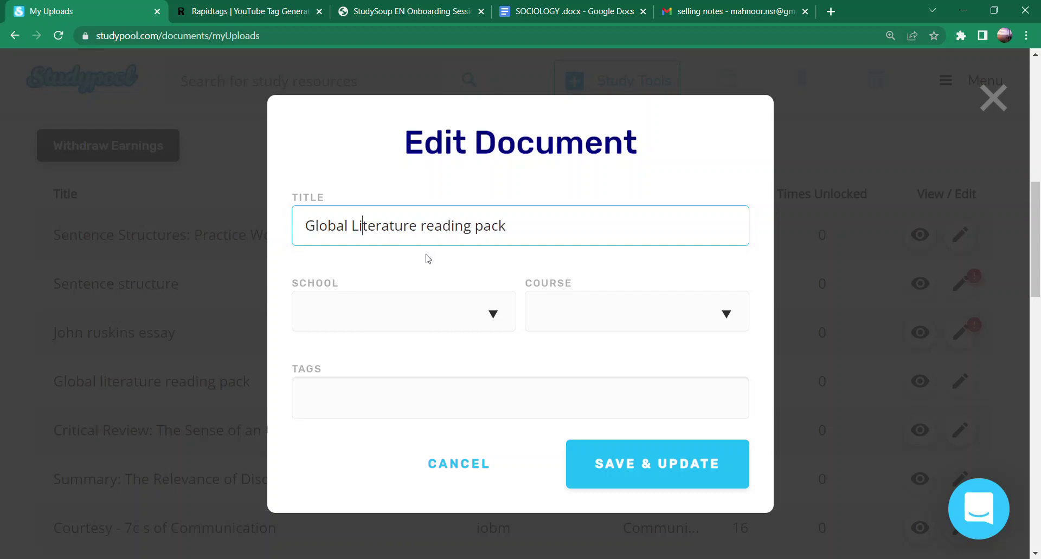
key("Right")
key("Delete")
type("R")
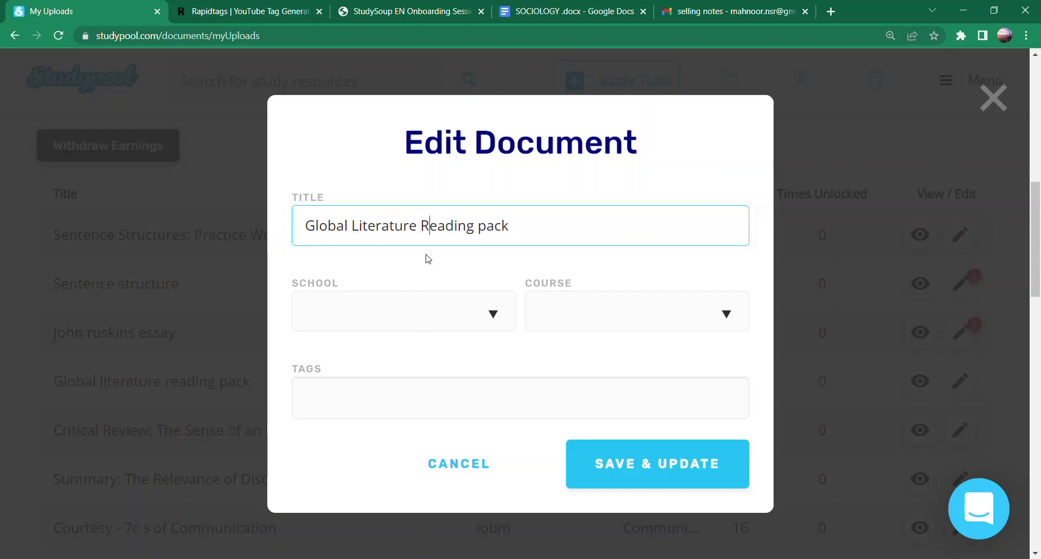
key("Right")
key("Right")
key("Right")
key("Right")
key("Right")
key("Right")
key("Right")
key("Right")
key("BackSpace")
type("P")
key("Left")
key("Left")
key("Left")
key("Left")
key("Left")
key("Left")
key("Left")
key("Left")
key("Left")
key("Left")
type(":")
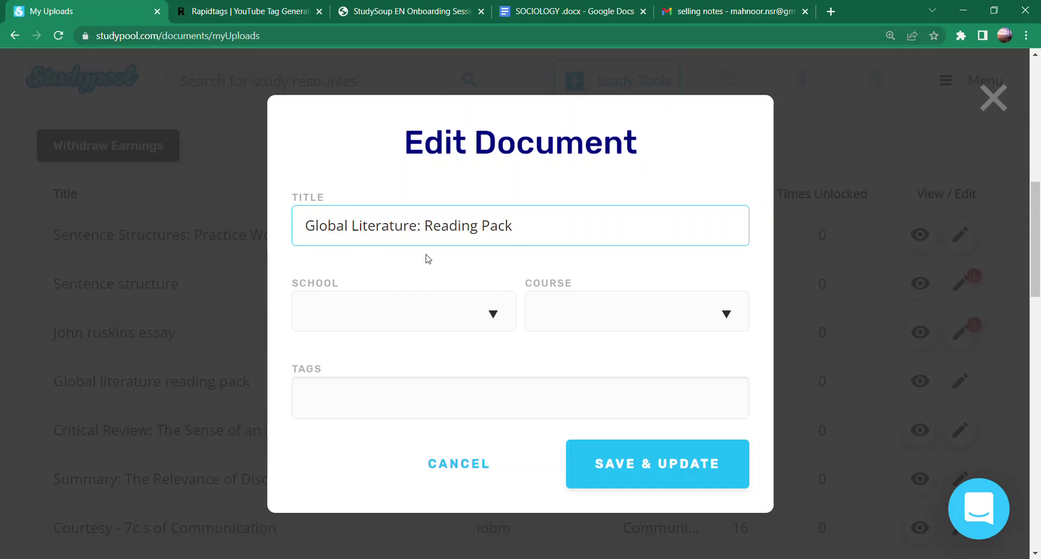
Step: Set the document's school to the suggested "Jinnah university"
left_click(469, 322)
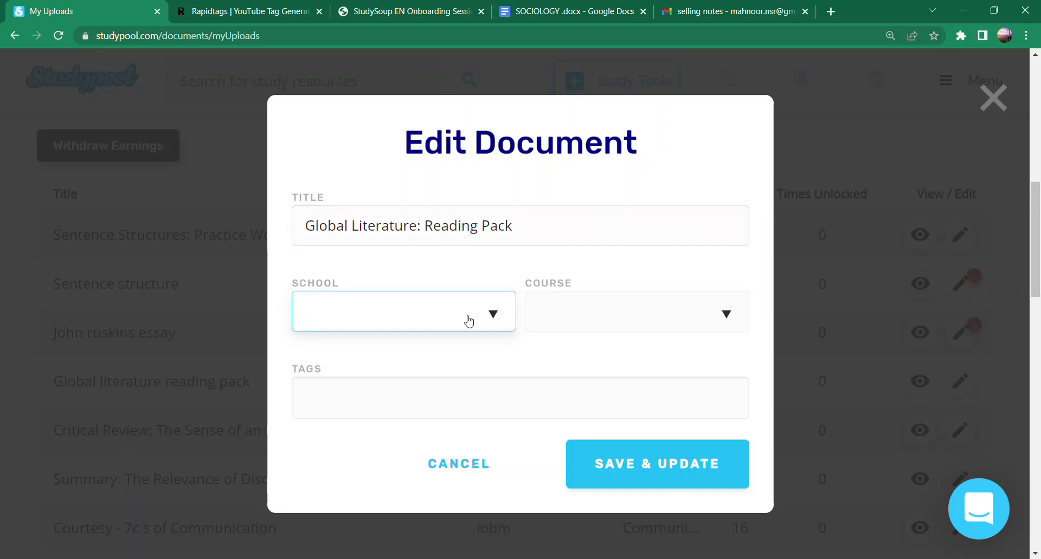
type("JI")
key("BackSpace")
key("BackSpace")
type("ST")
key("BackSpace")
key("BackSpace")
type("JI")
key("BackSpace")
left_click(418, 350)
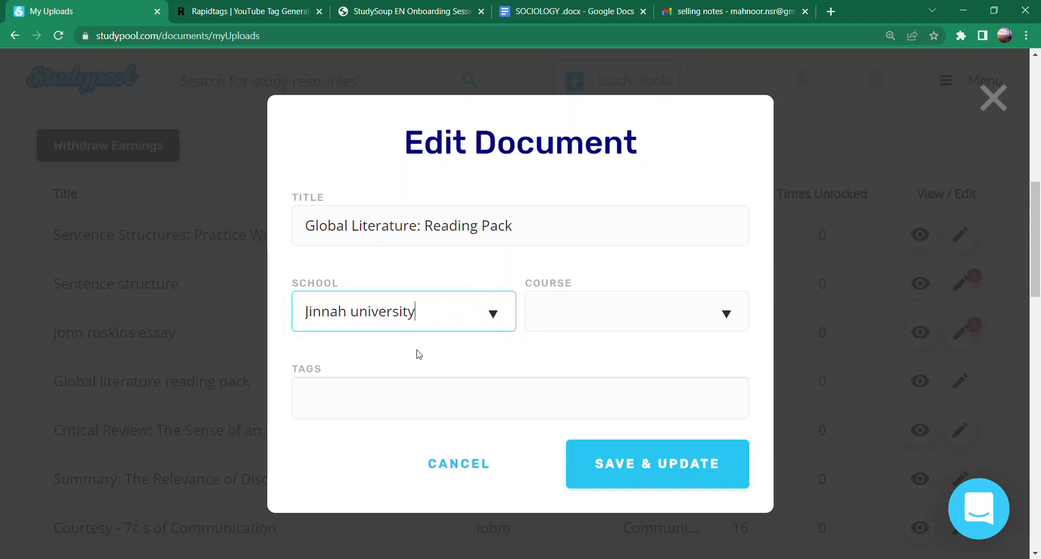
Step: Enter "WORLD LITERATURE" as the document's course
left_click(605, 316)
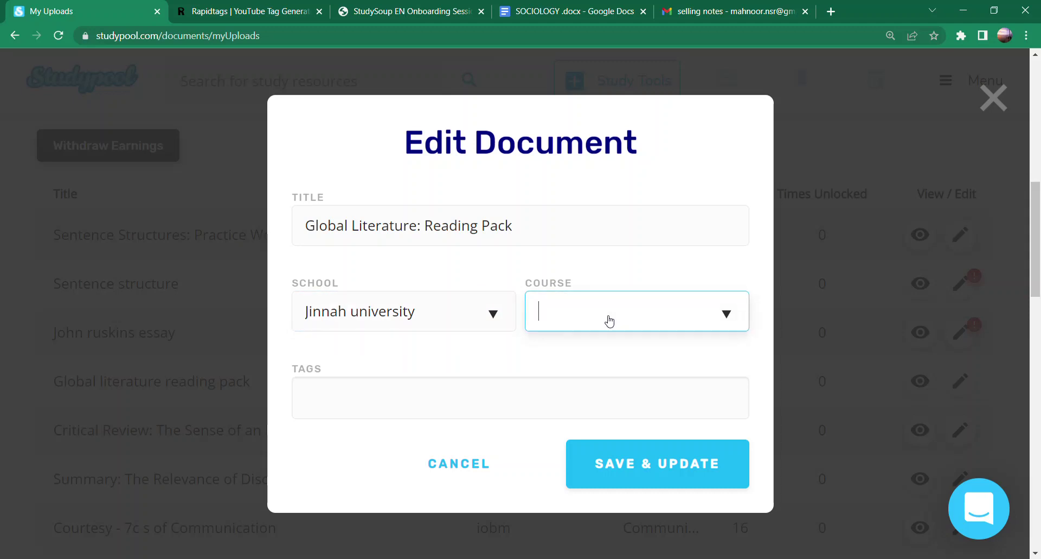
type("LITERATURE")
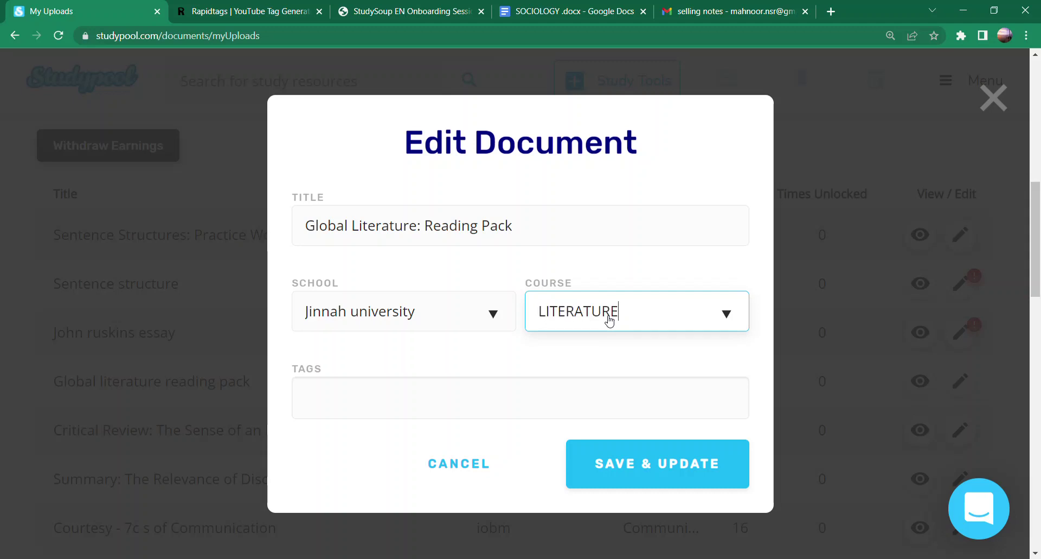
left_click(592, 316)
key("Home")
type("WORLD")
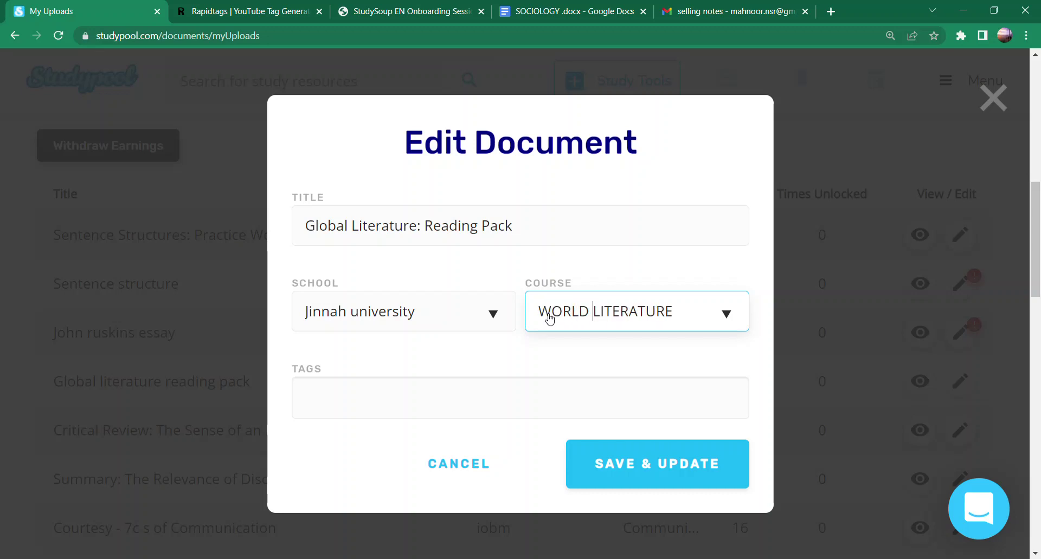
scroll(566, 328, "down", 1)
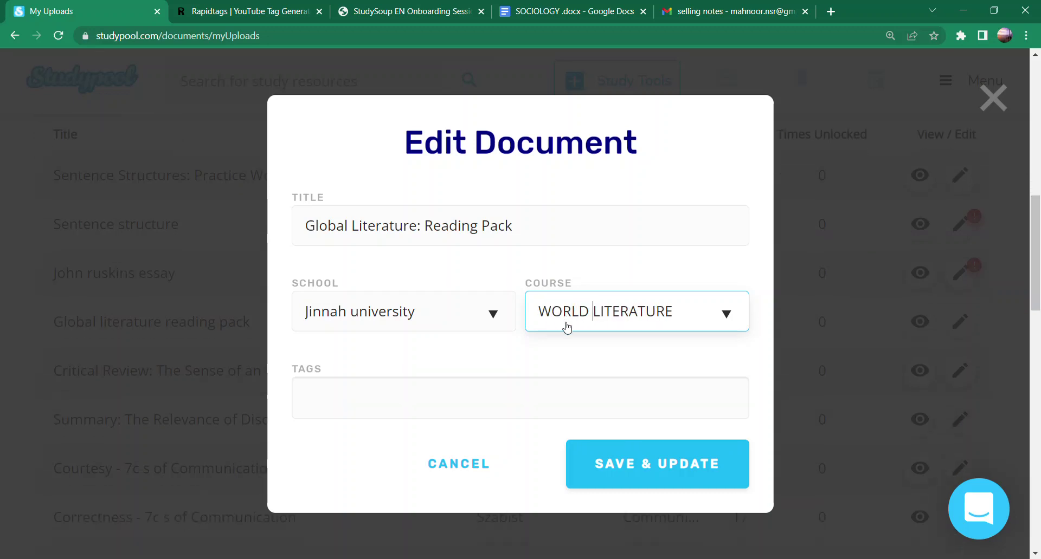
Step: Copy the full document title "Global Literature: Reading Pack" and paste it into the Rapidtags tag generator's title search
left_click(564, 414)
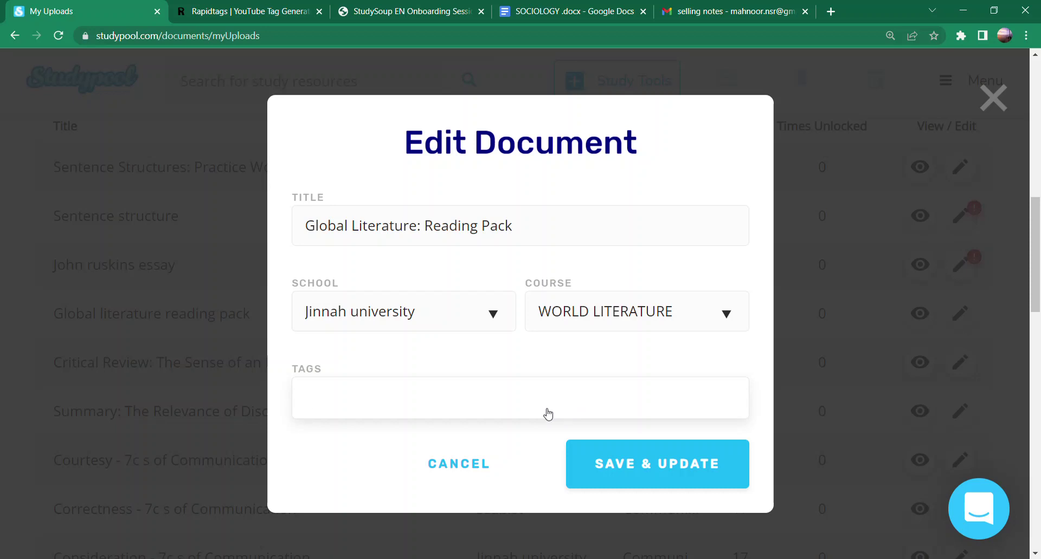
left_click(217, 7)
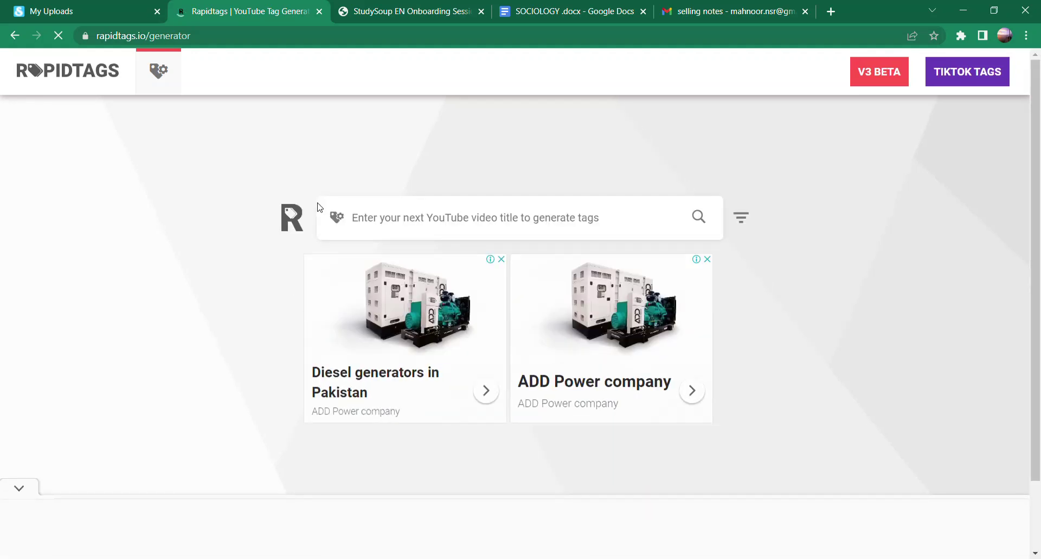
left_click(98, 9)
double_click(375, 226)
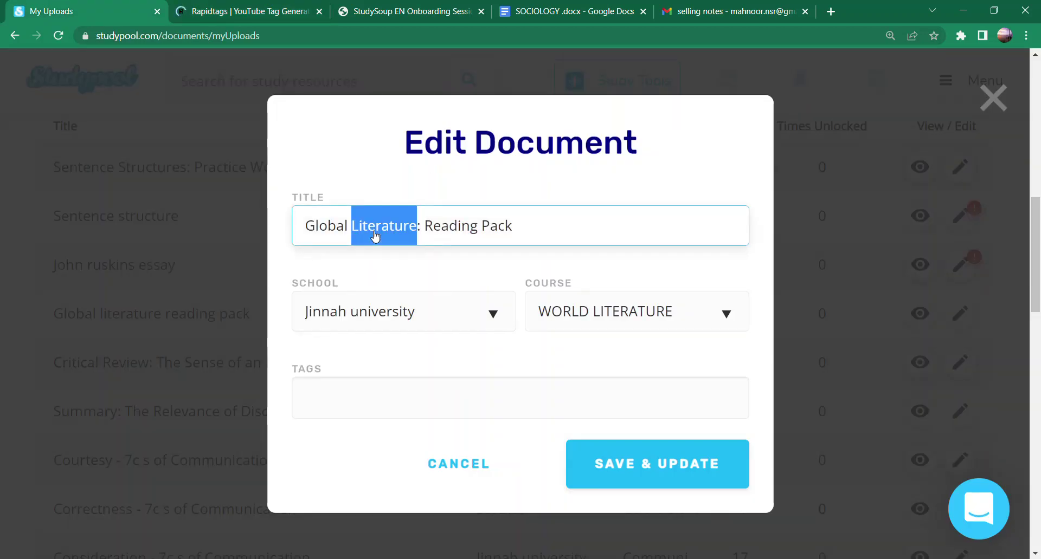
key("ctrl+a")
key("ctrl+c")
left_click(240, 6)
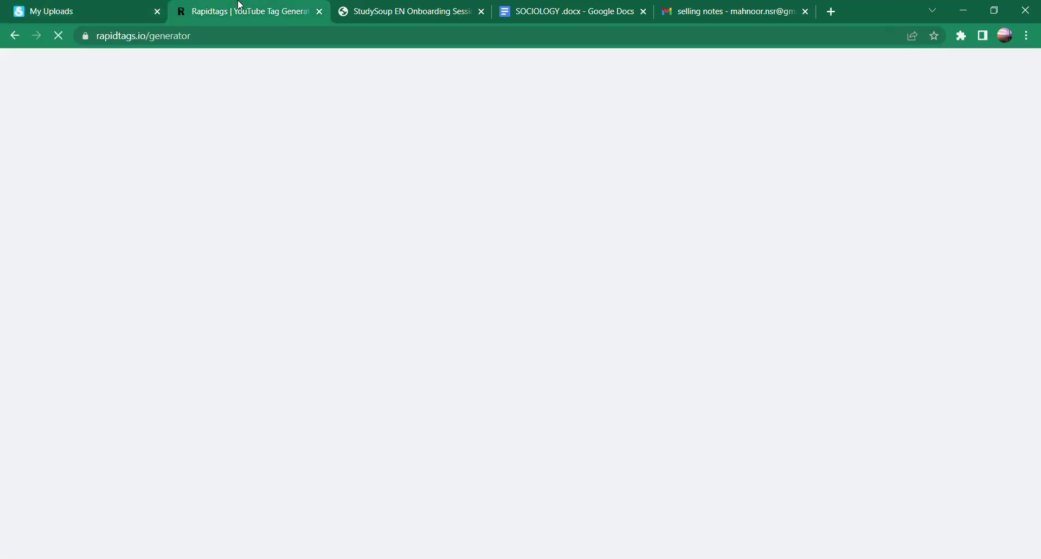
left_click(365, 223)
key("ctrl+v")
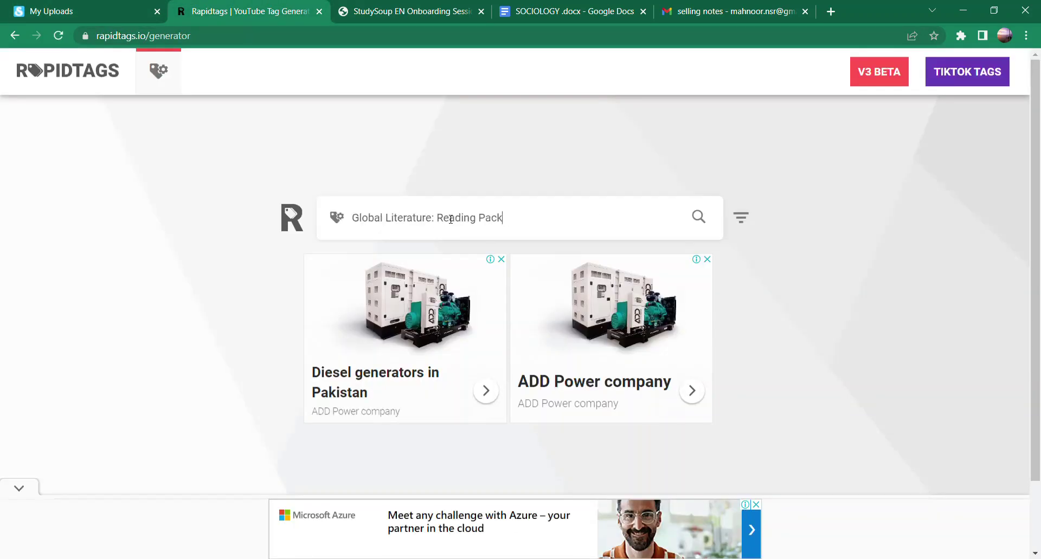
Step: Shorten the title search to "Global Literature" and generate tags for it
key("BackSpace")
key("BackSpace")
key("BackSpace")
key("BackSpace")
key("BackSpace")
key("BackSpace")
key("BackSpace")
key("BackSpace")
key("BackSpace")
key("BackSpace")
key("BackSpace")
key("BackSpace")
key("BackSpace")
key("BackSpace")
key("Return")
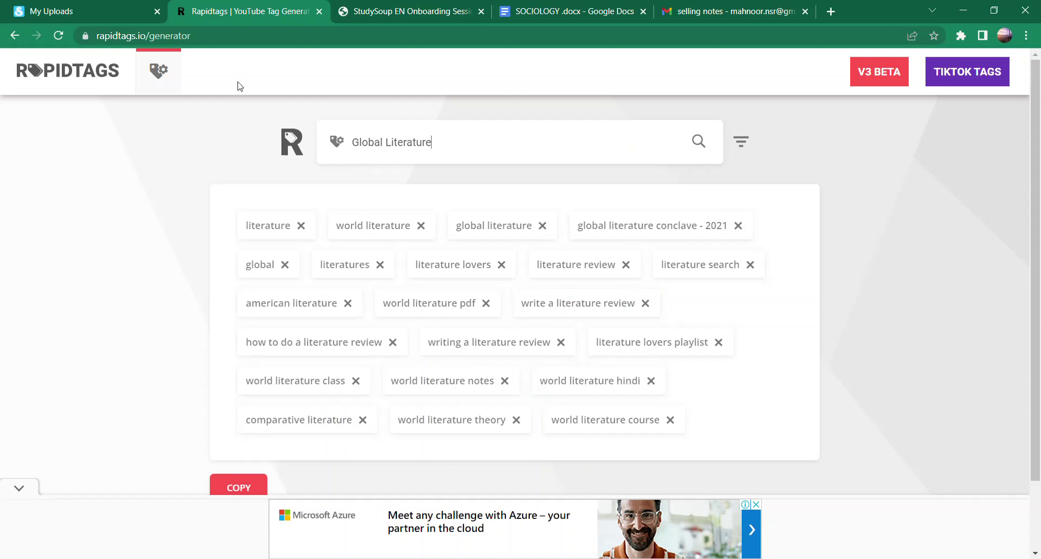
Step: Copy all the generated tags and add them as the tags of the Studypool document being edited
scroll(441, 389, "down", 2)
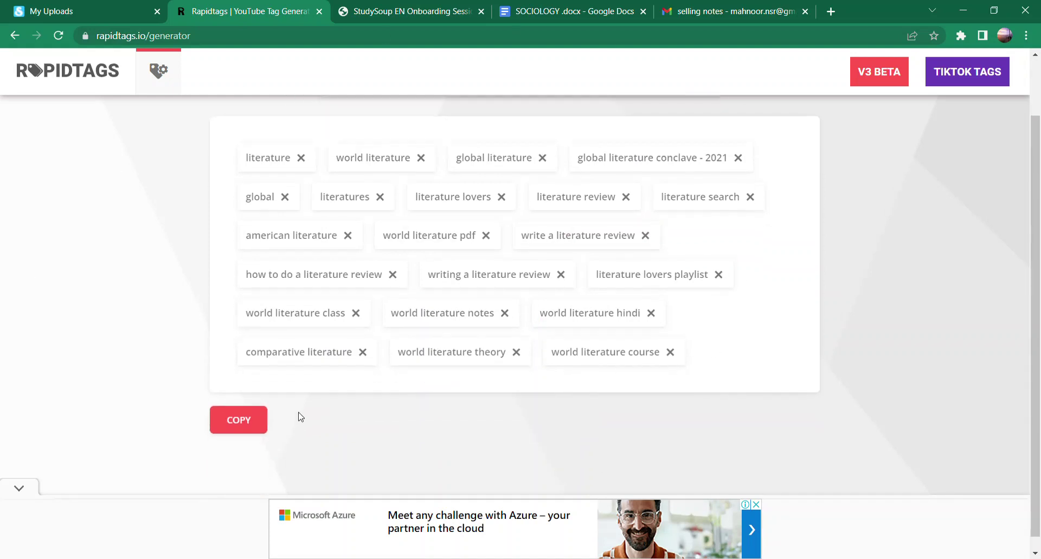
left_click(254, 426)
left_click(40, 7)
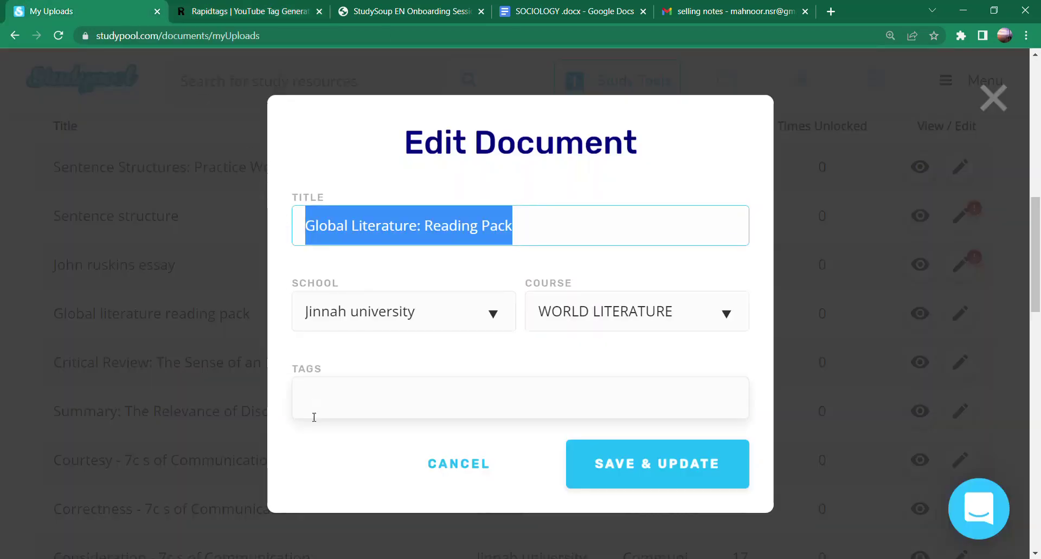
left_click(332, 386)
key("ctrl+v")
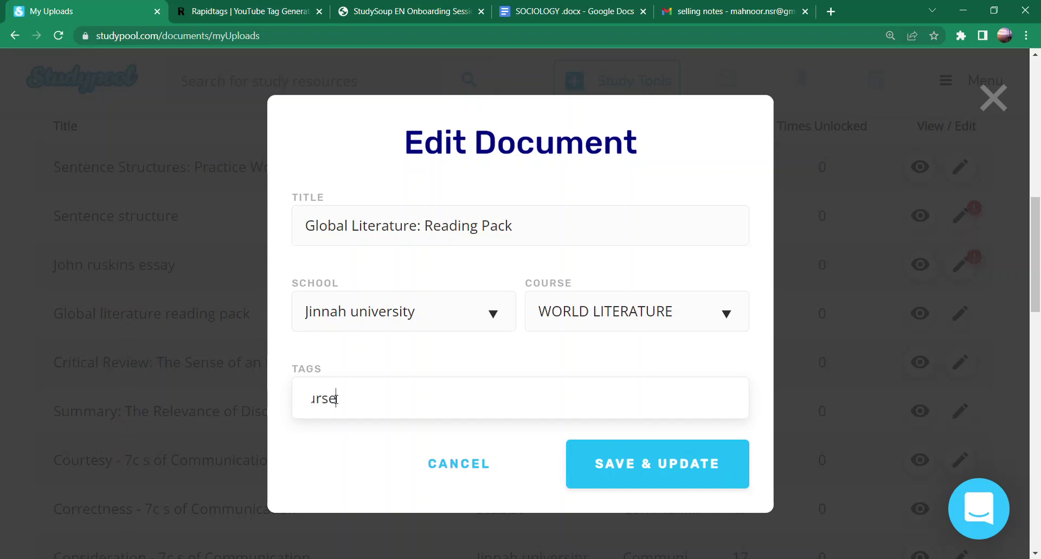
type("e")
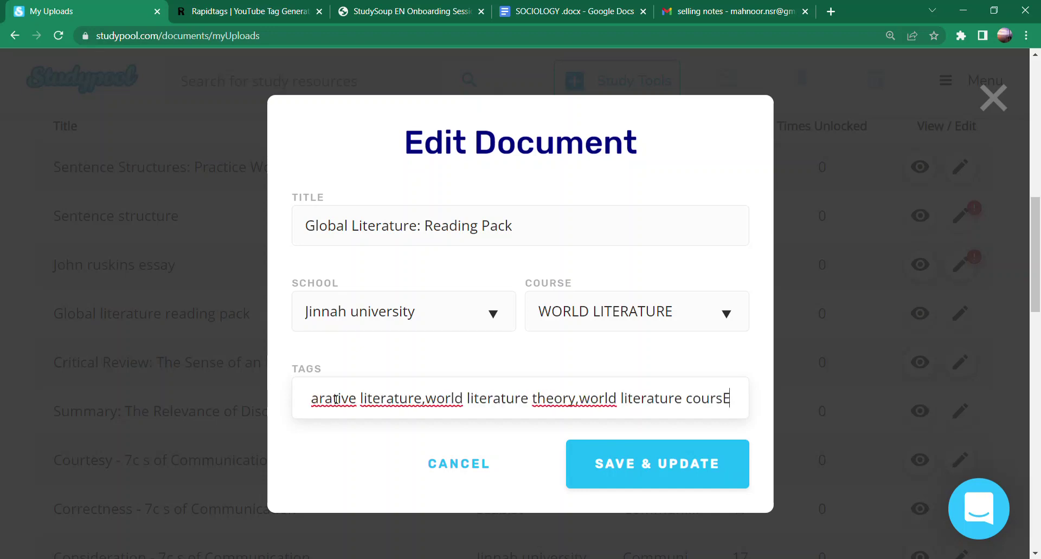
left_click(595, 484)
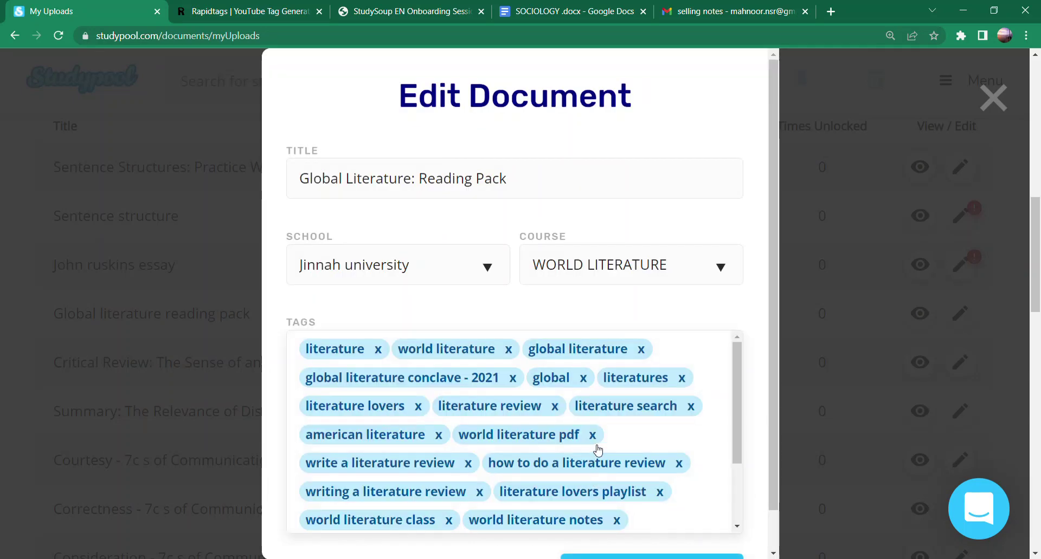
Step: Review the document's tag list and save the updated document details
scroll(596, 451, "down", 3)
scroll(605, 440, "down", 1)
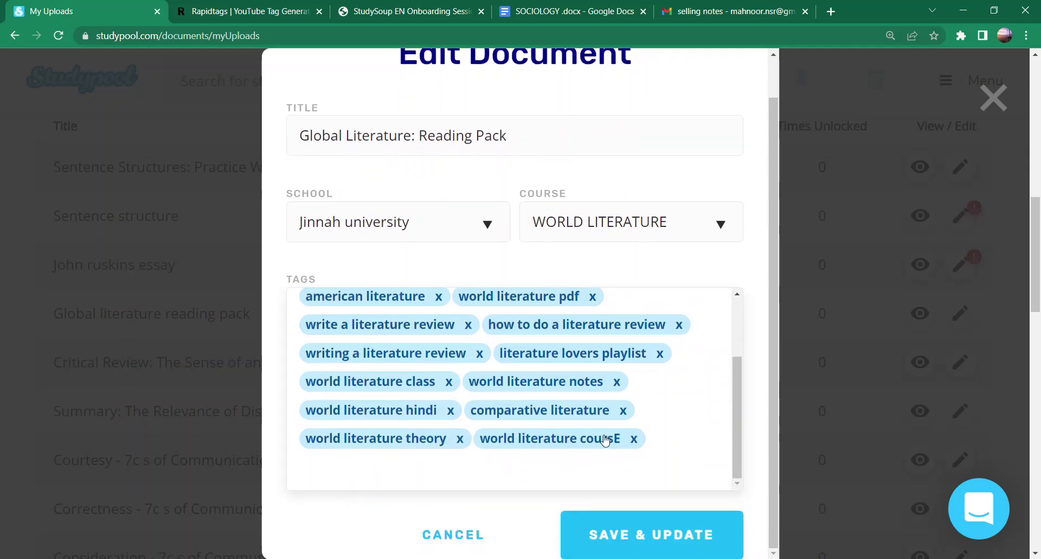
scroll(606, 440, "up", 1)
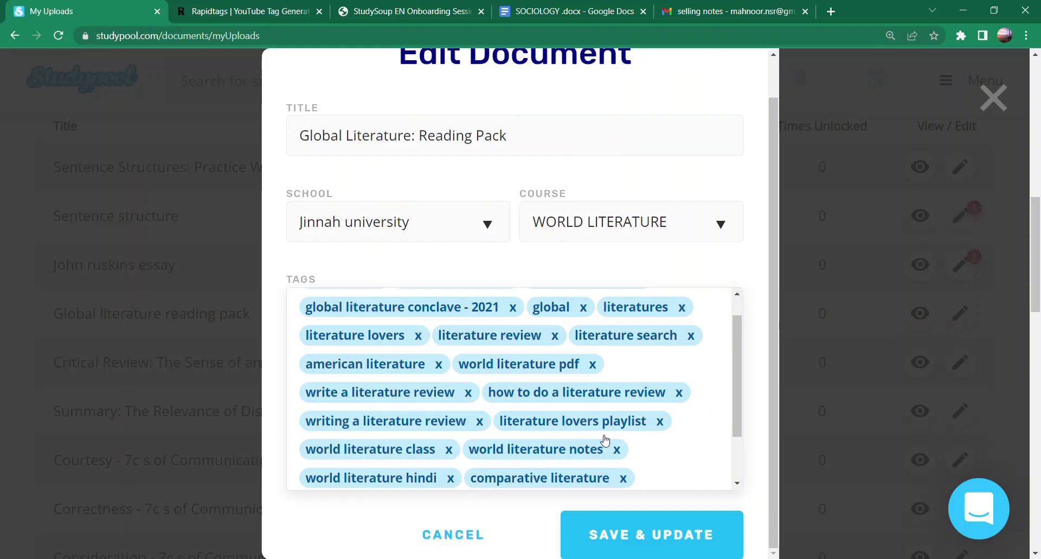
scroll(606, 442, "up", 1)
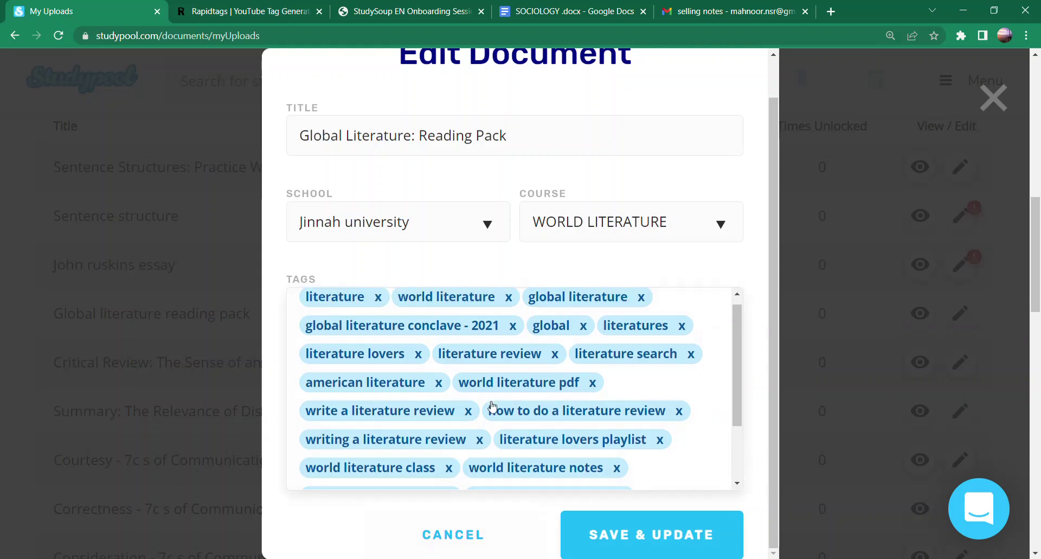
left_click(657, 525)
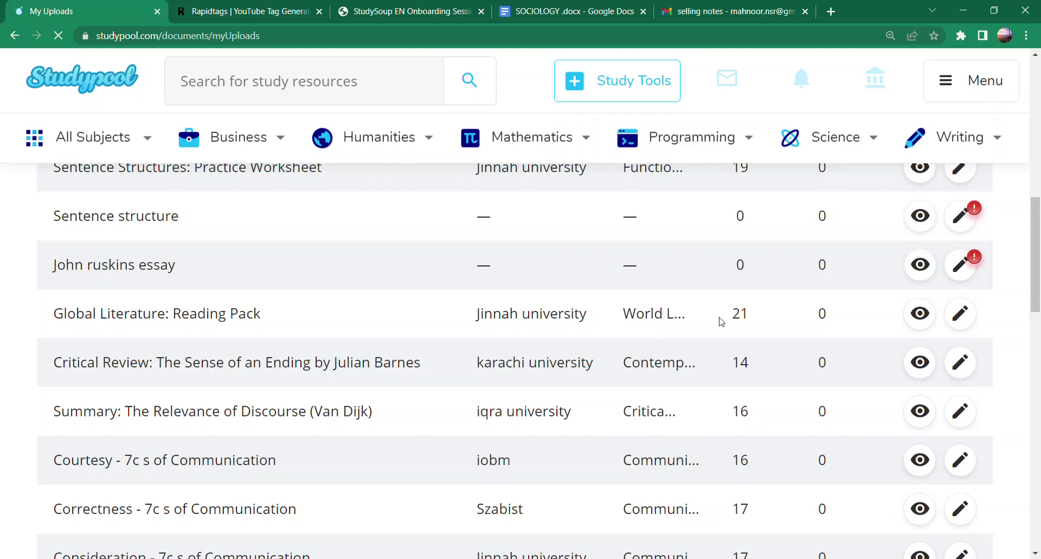
Step: Look over the Studypool uploads list and switch to the SOCIOLOGY document in Google Docs to view its cover headings
scroll(738, 323, "up", 1)
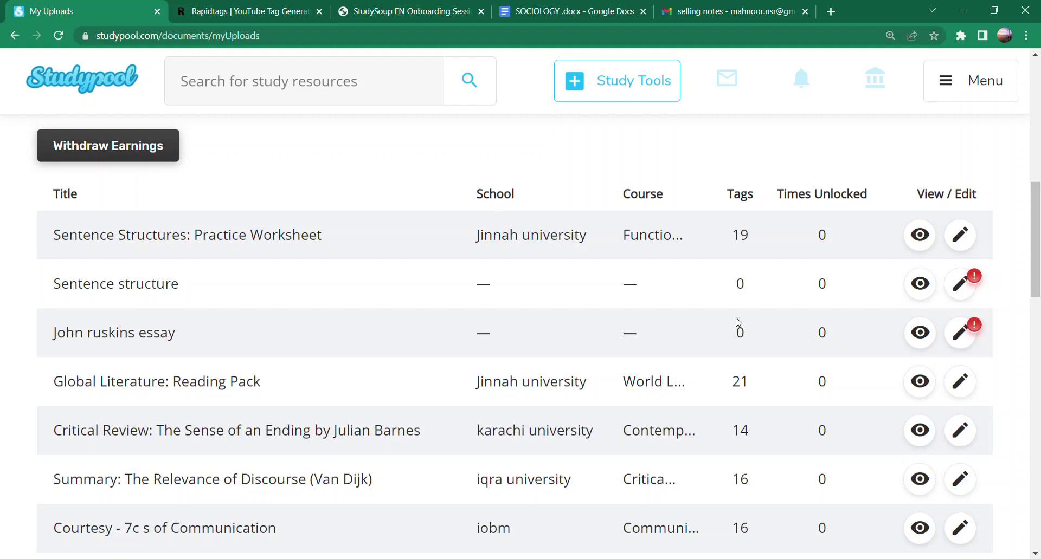
scroll(737, 323, "up", 1)
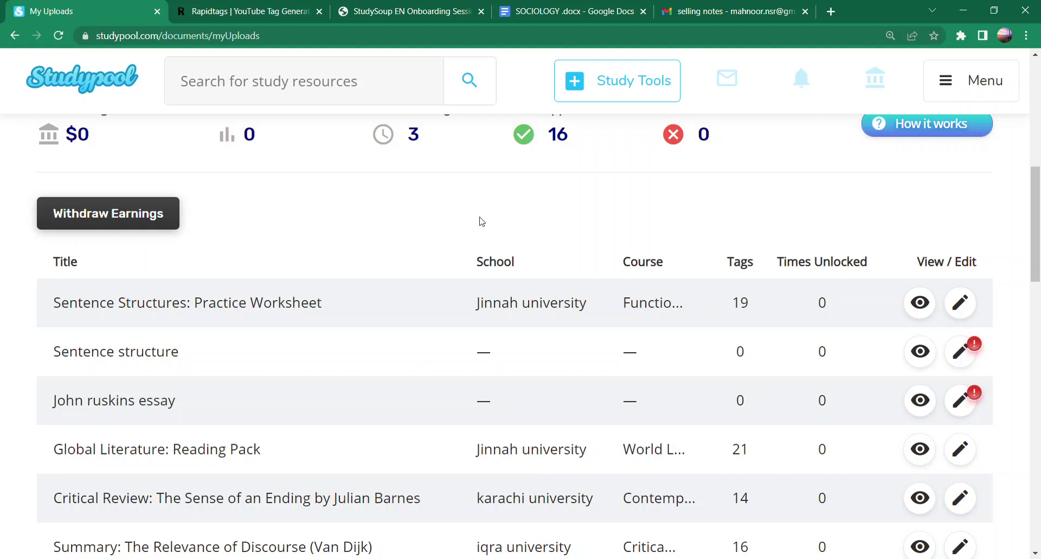
left_click(530, 6)
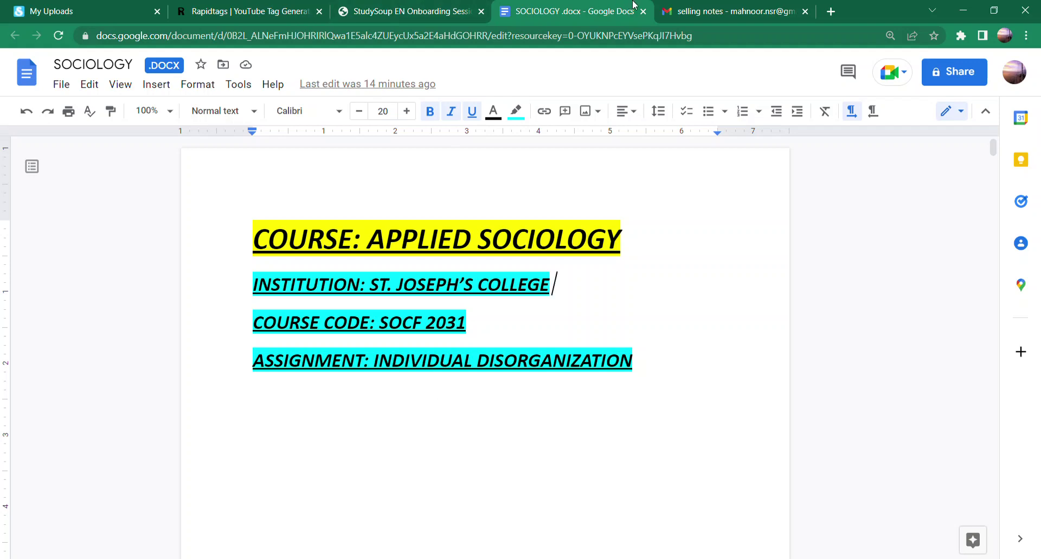
Step: Switch to the Gmail attachments and examine the course and assignment headings, from "The Sense of an Ending.docx" through "Summary-The Relevance of Discourse.docx"
left_click(692, 8)
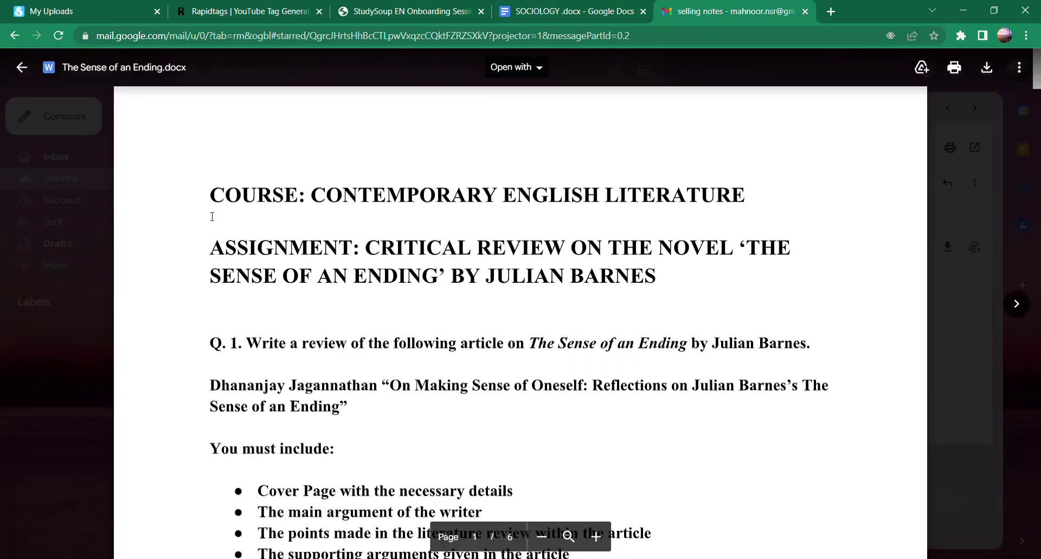
left_click_drag(212, 216, 759, 189)
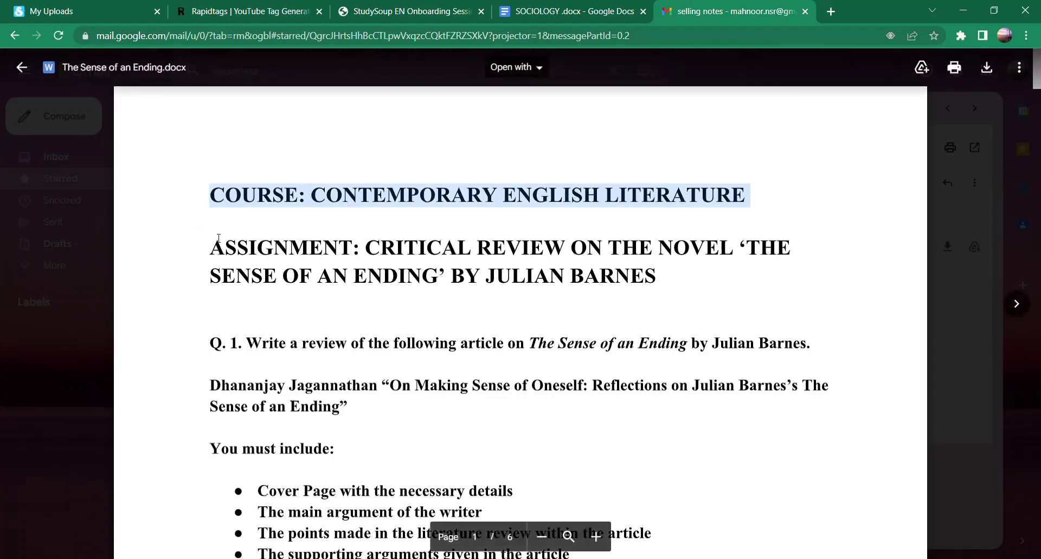
left_click_drag(219, 239, 672, 283)
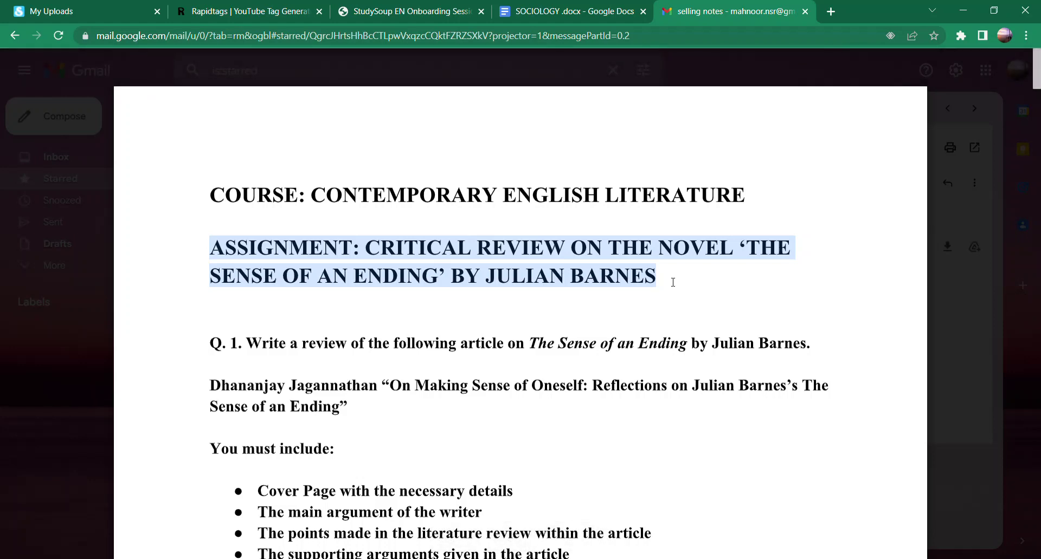
left_click(1017, 304)
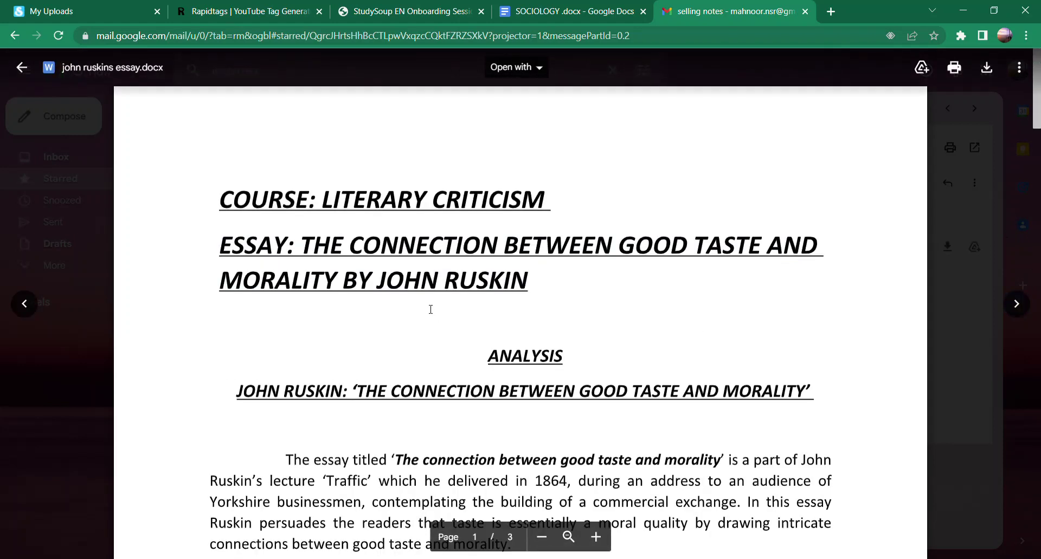
left_click_drag(220, 245, 486, 297)
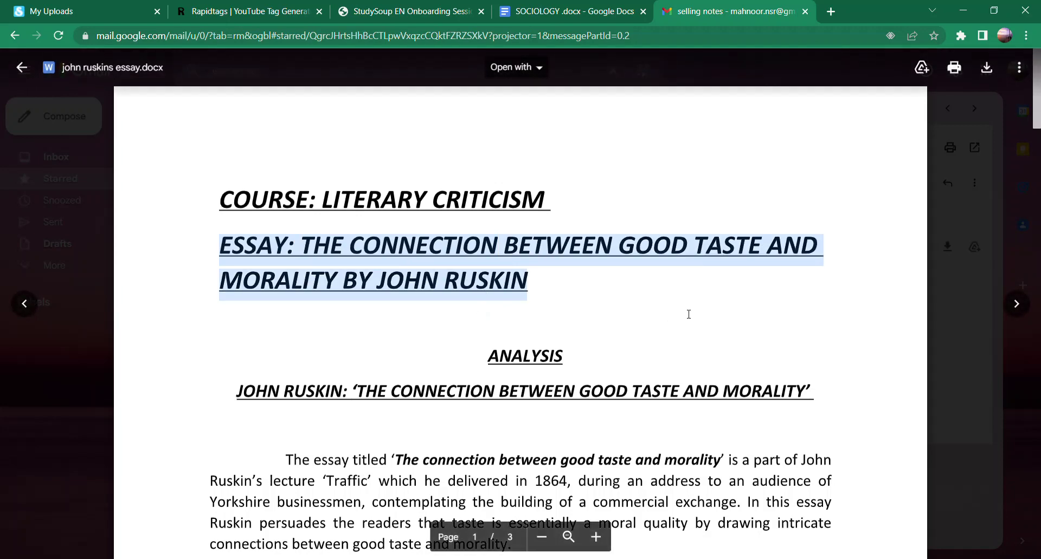
left_click(1011, 310)
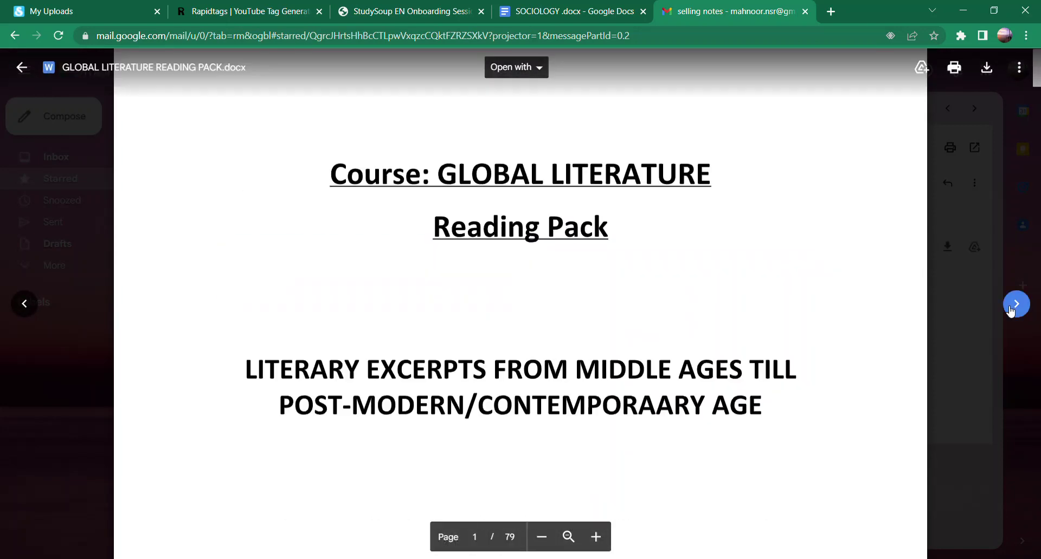
left_click(1010, 311)
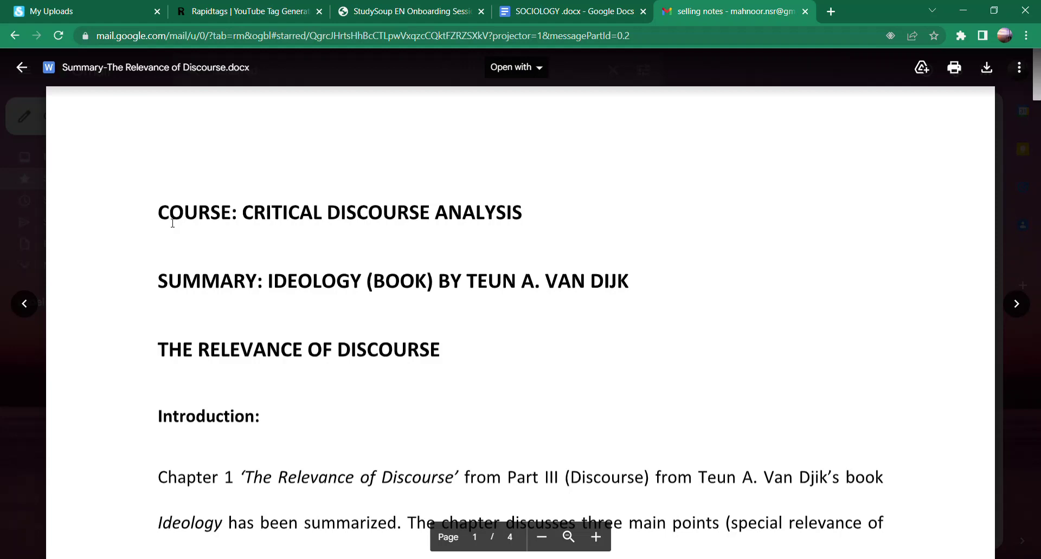
Step: Compare the SOCIOLOGY document's course, institution and assignment headings in Google Docs with the entries in the Studypool uploads list
left_click(518, 11)
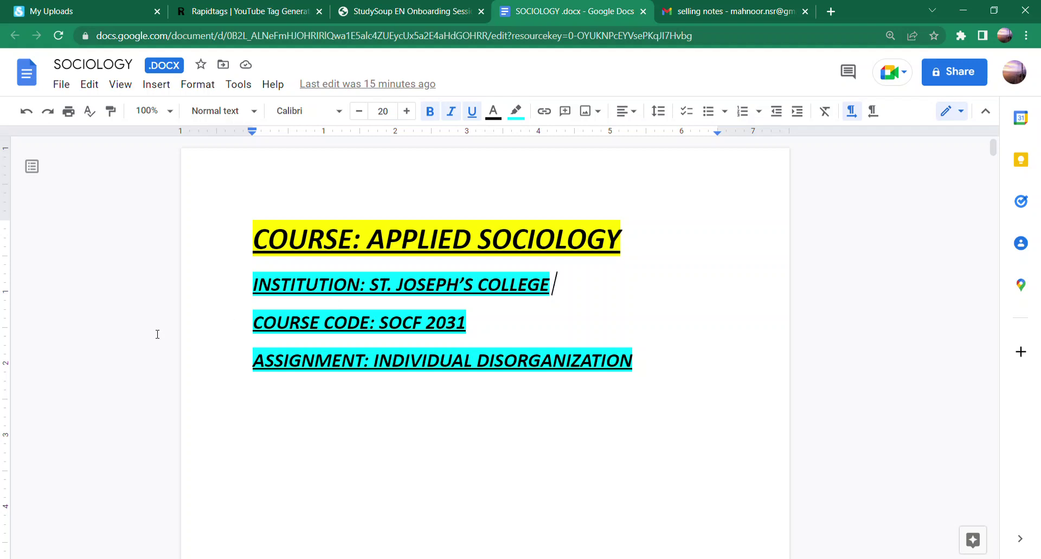
left_click(38, 6)
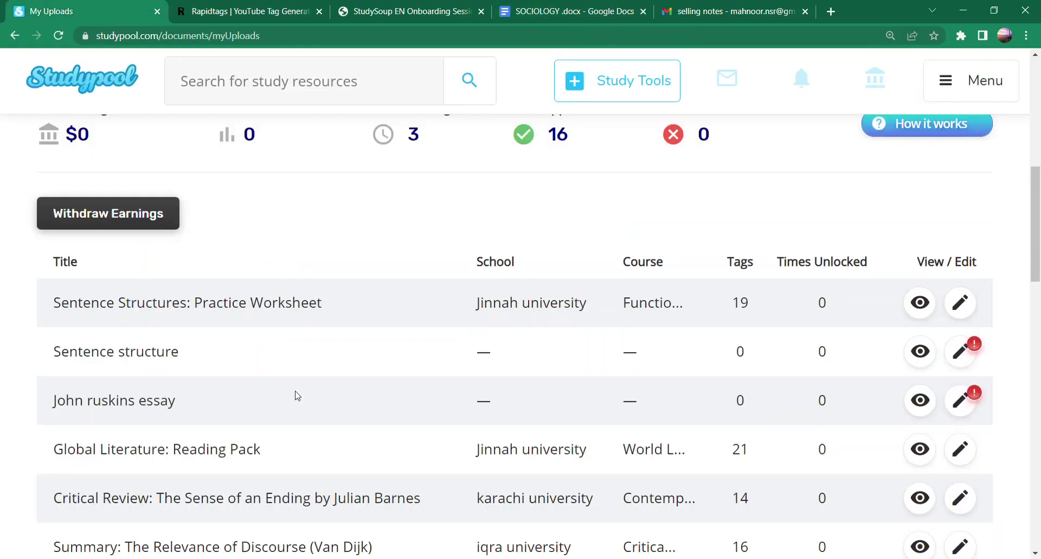
scroll(296, 407, "down", 3)
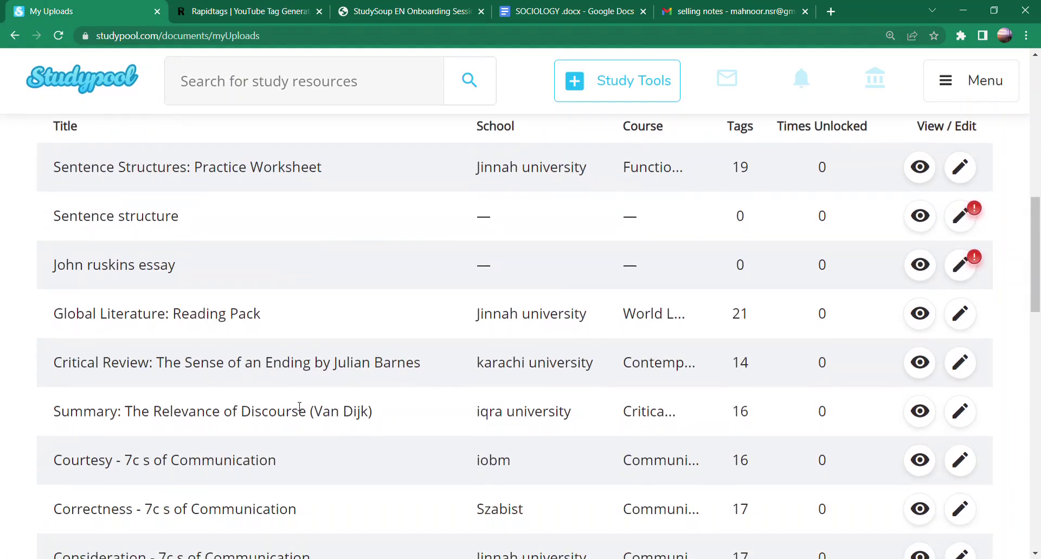
left_click(606, 6)
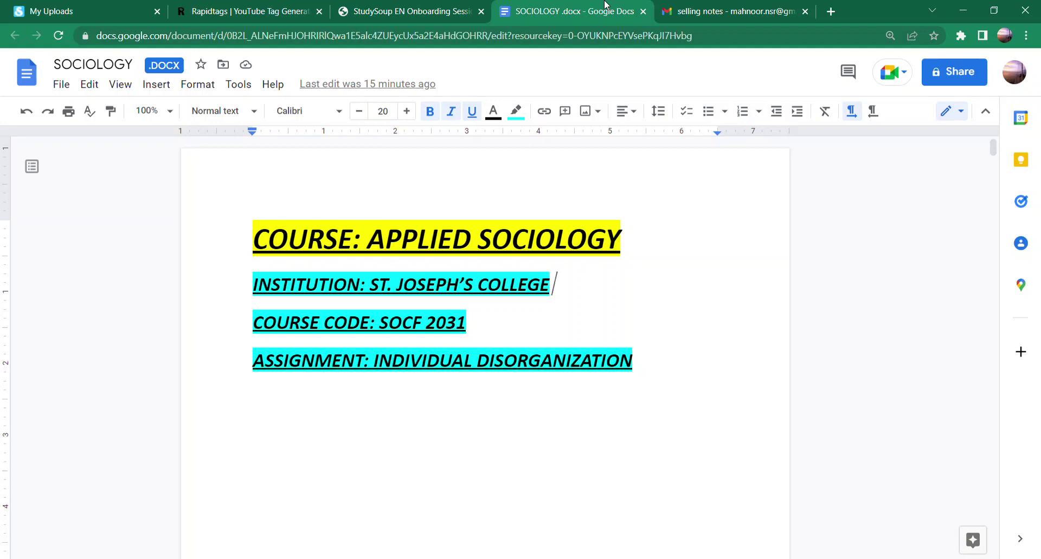